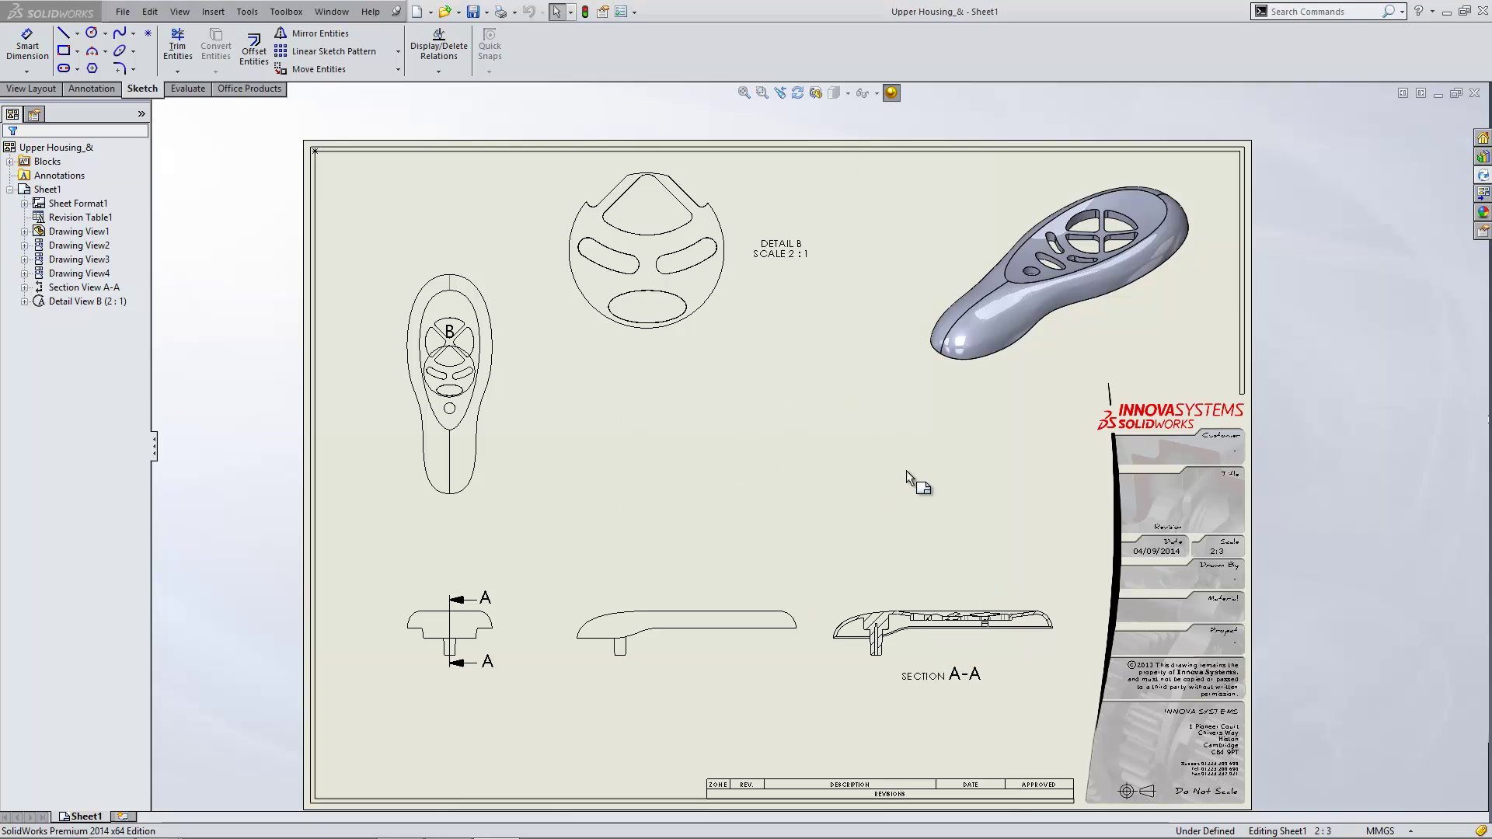
- Open the housing part from the shaded isometric drawing view and orient it to the Right view using the View Selector cube
right_click(1131, 320)
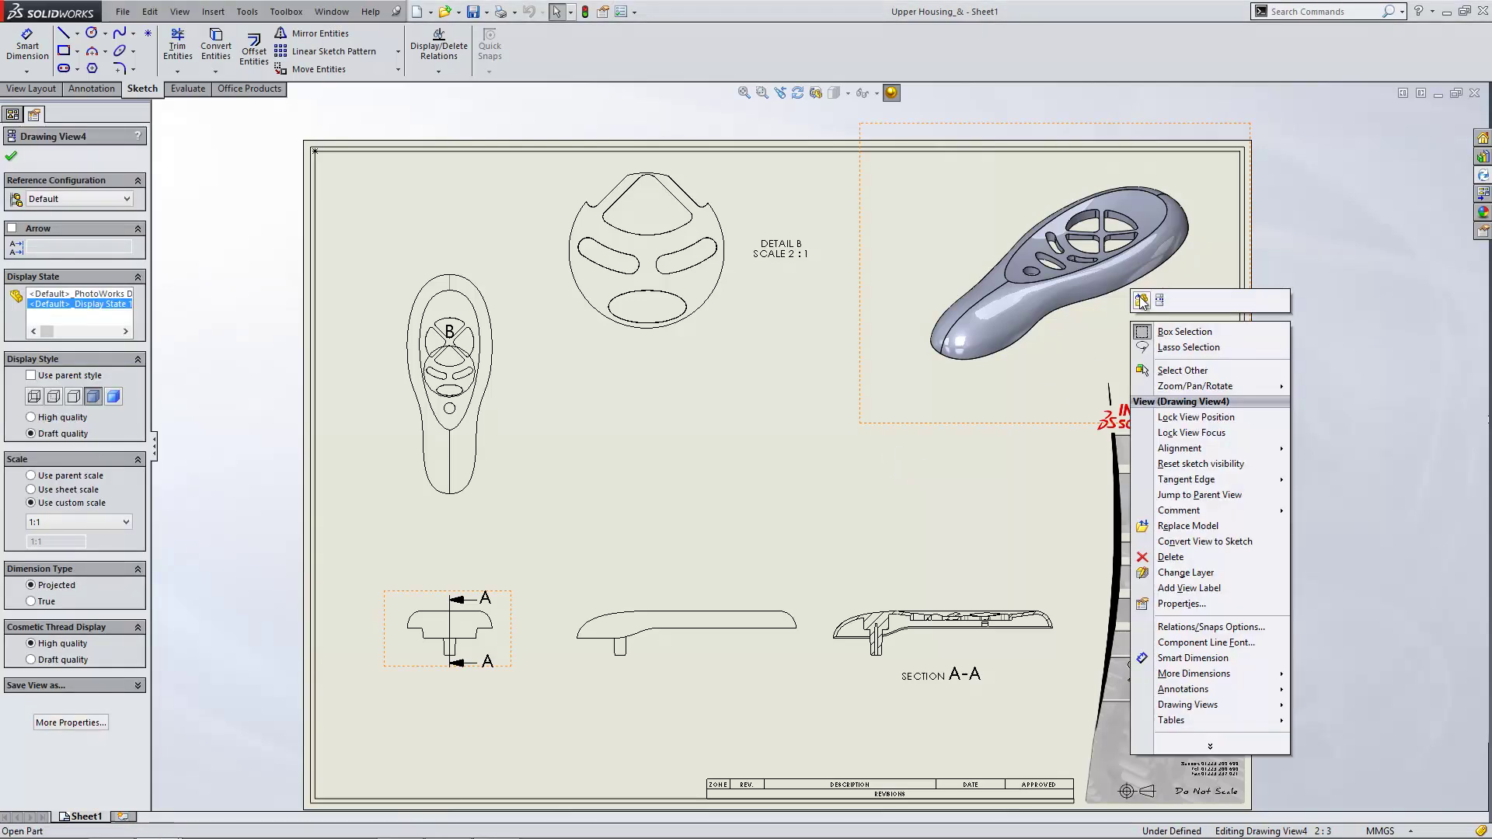
click(1141, 302)
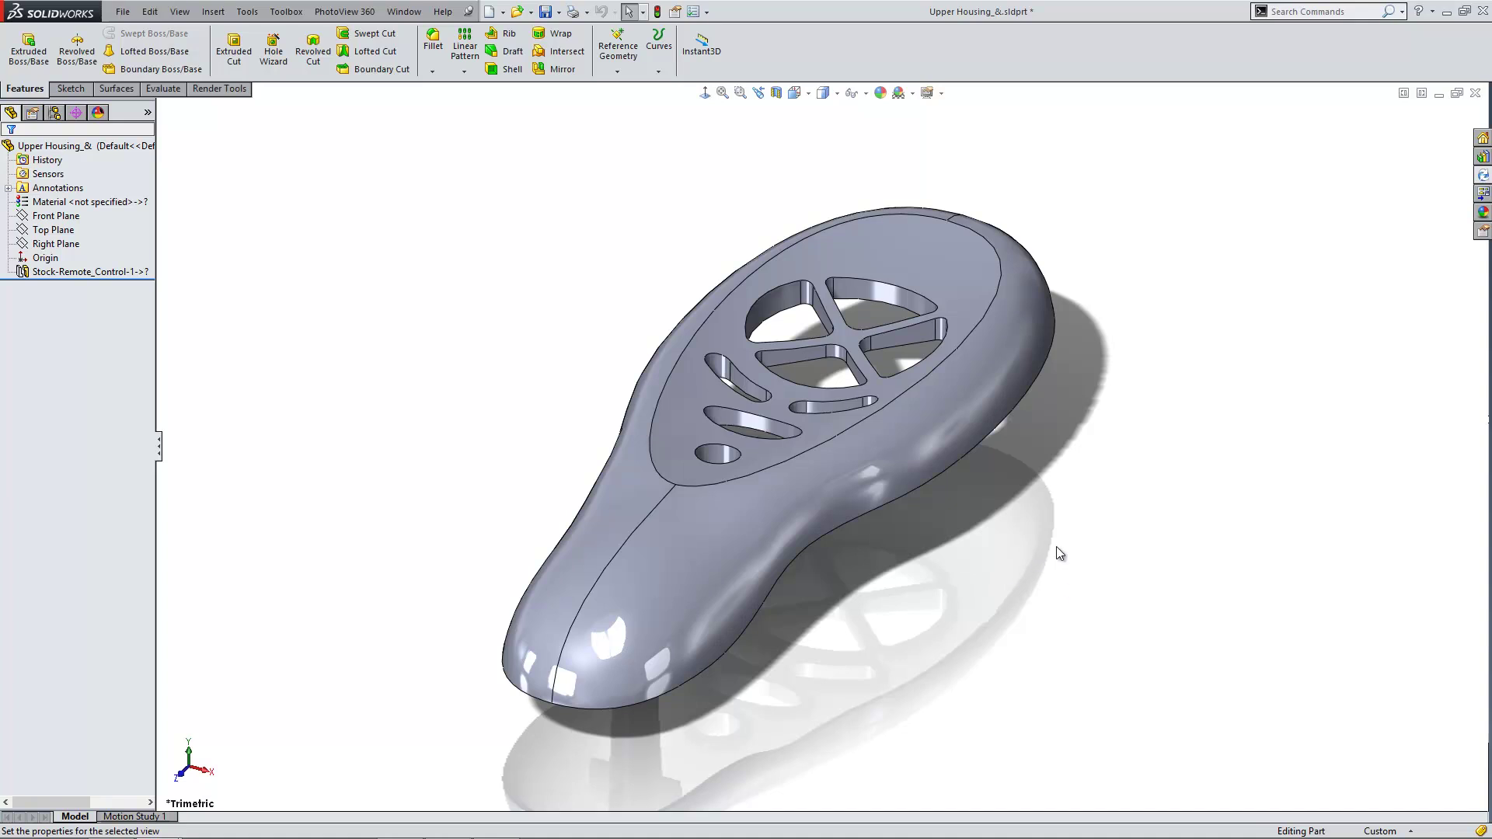
key(space)
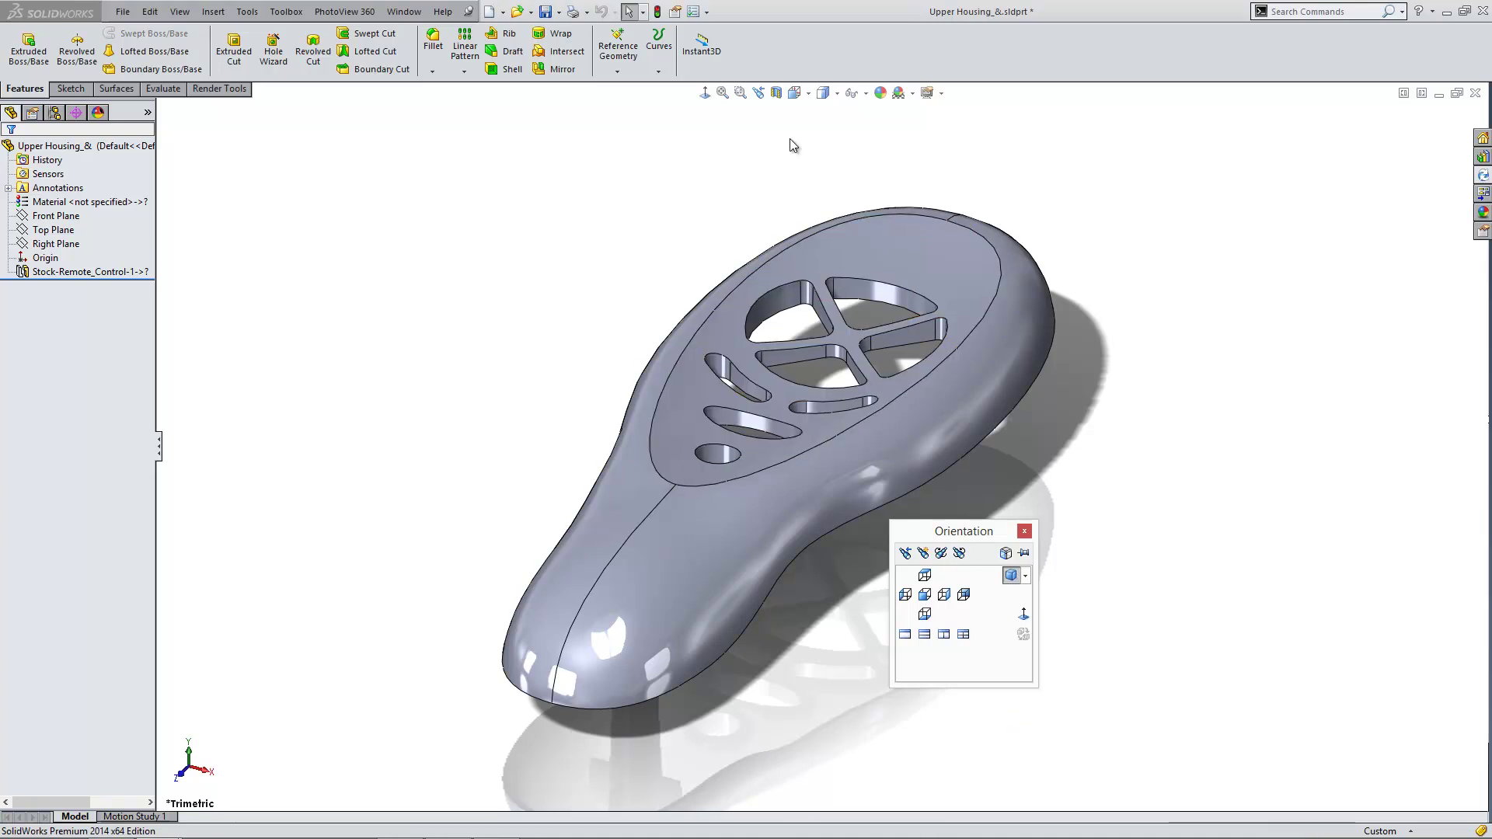
click(797, 94)
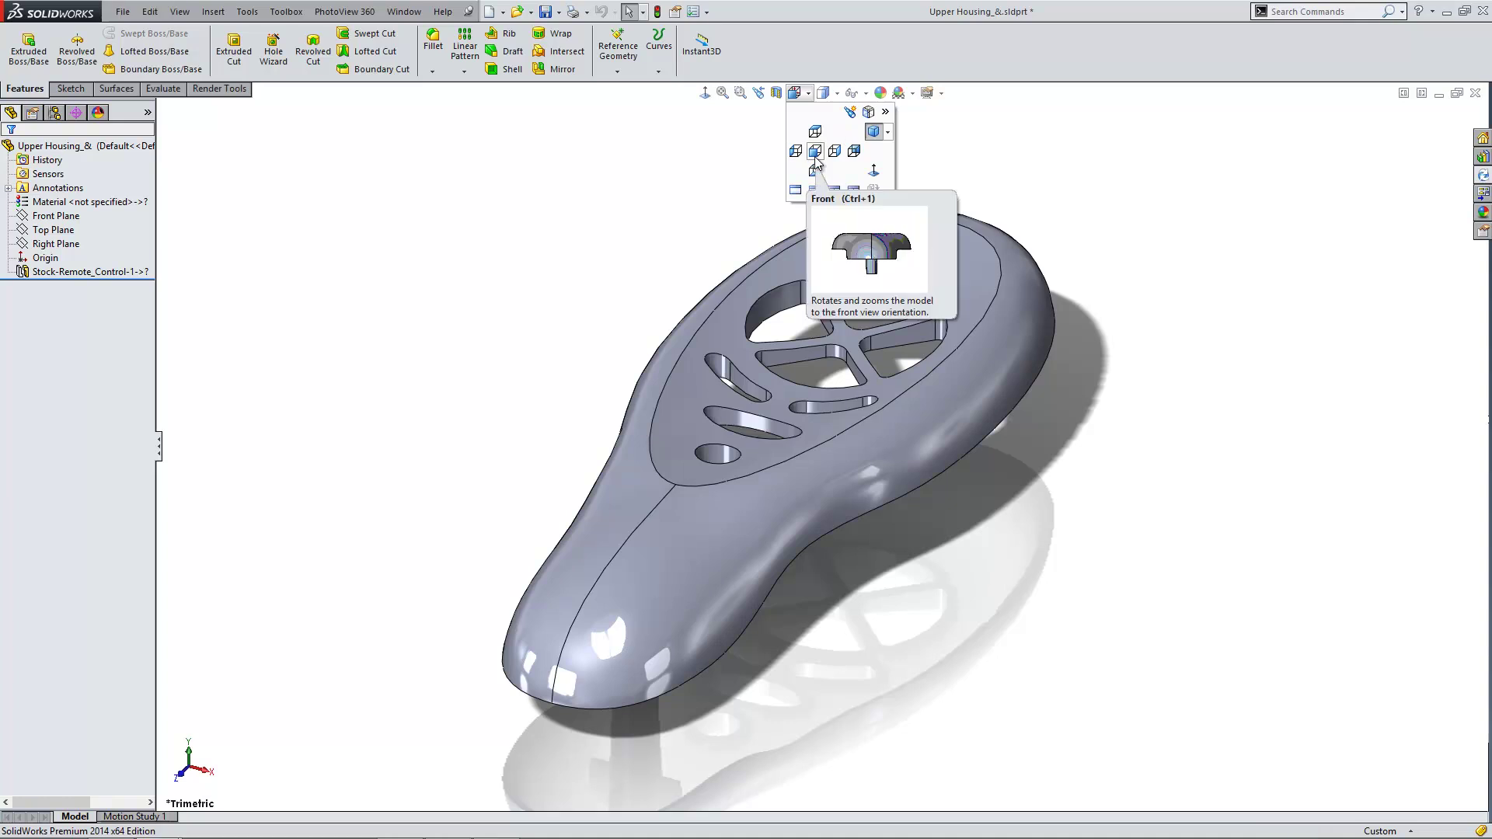
click(870, 113)
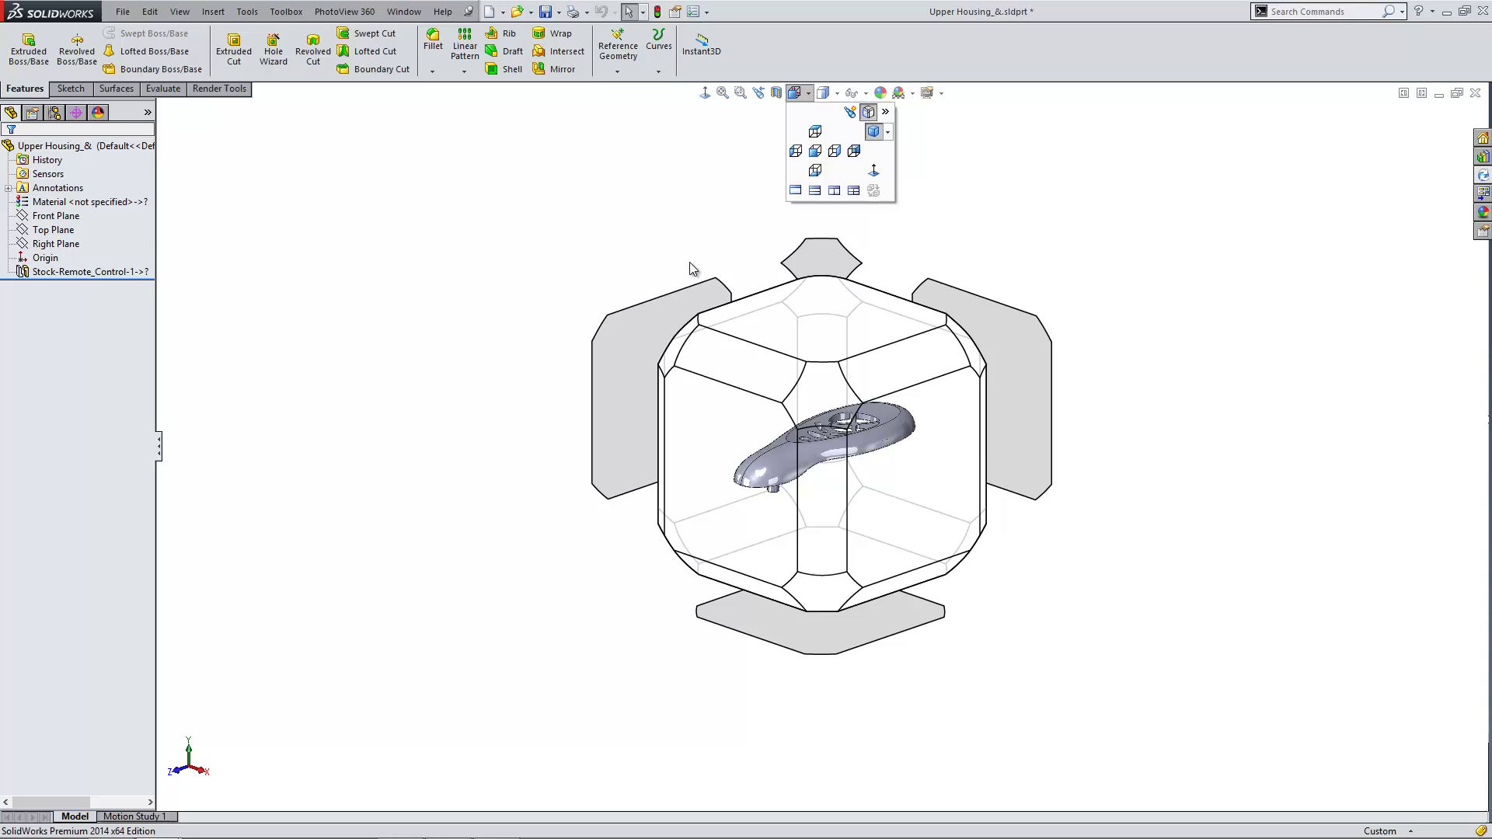
click(932, 469)
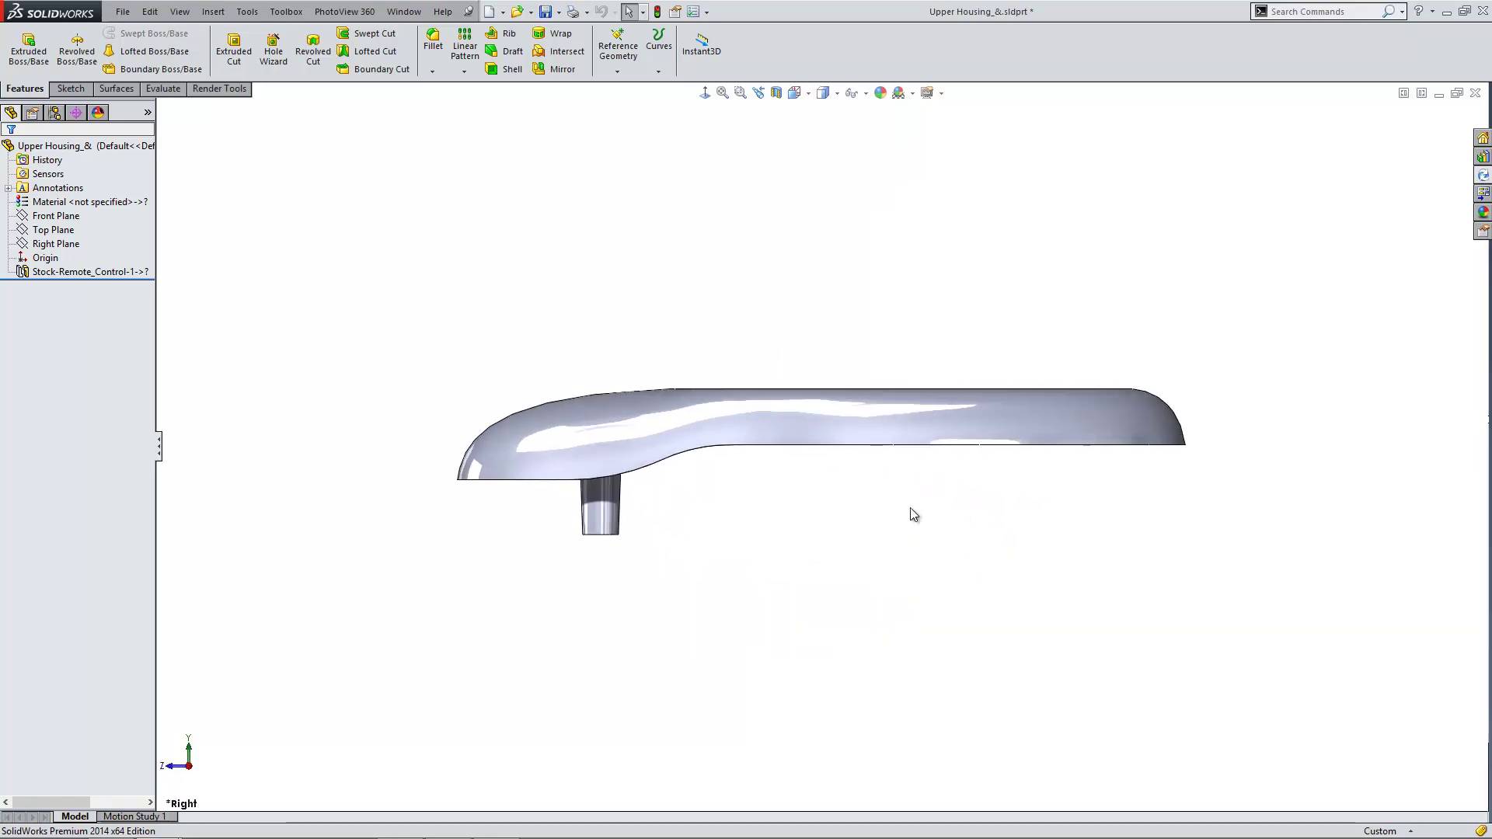
- Orient the housing from a lower corner and rotate it until its hollow inside faces upward with the boss standing up
middle_drag(914, 515, 975, 651)
key(space)
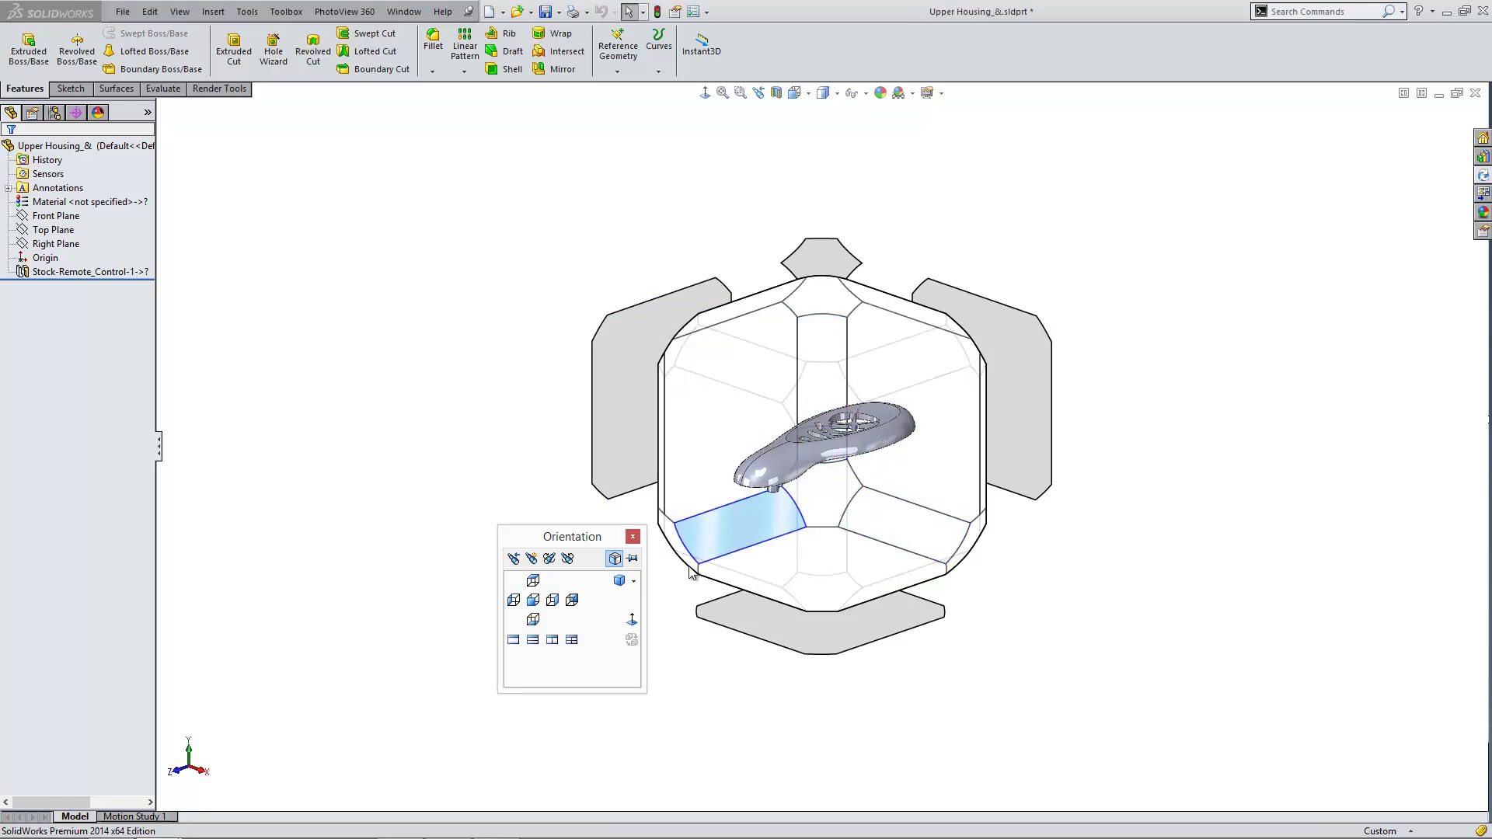
click(979, 536)
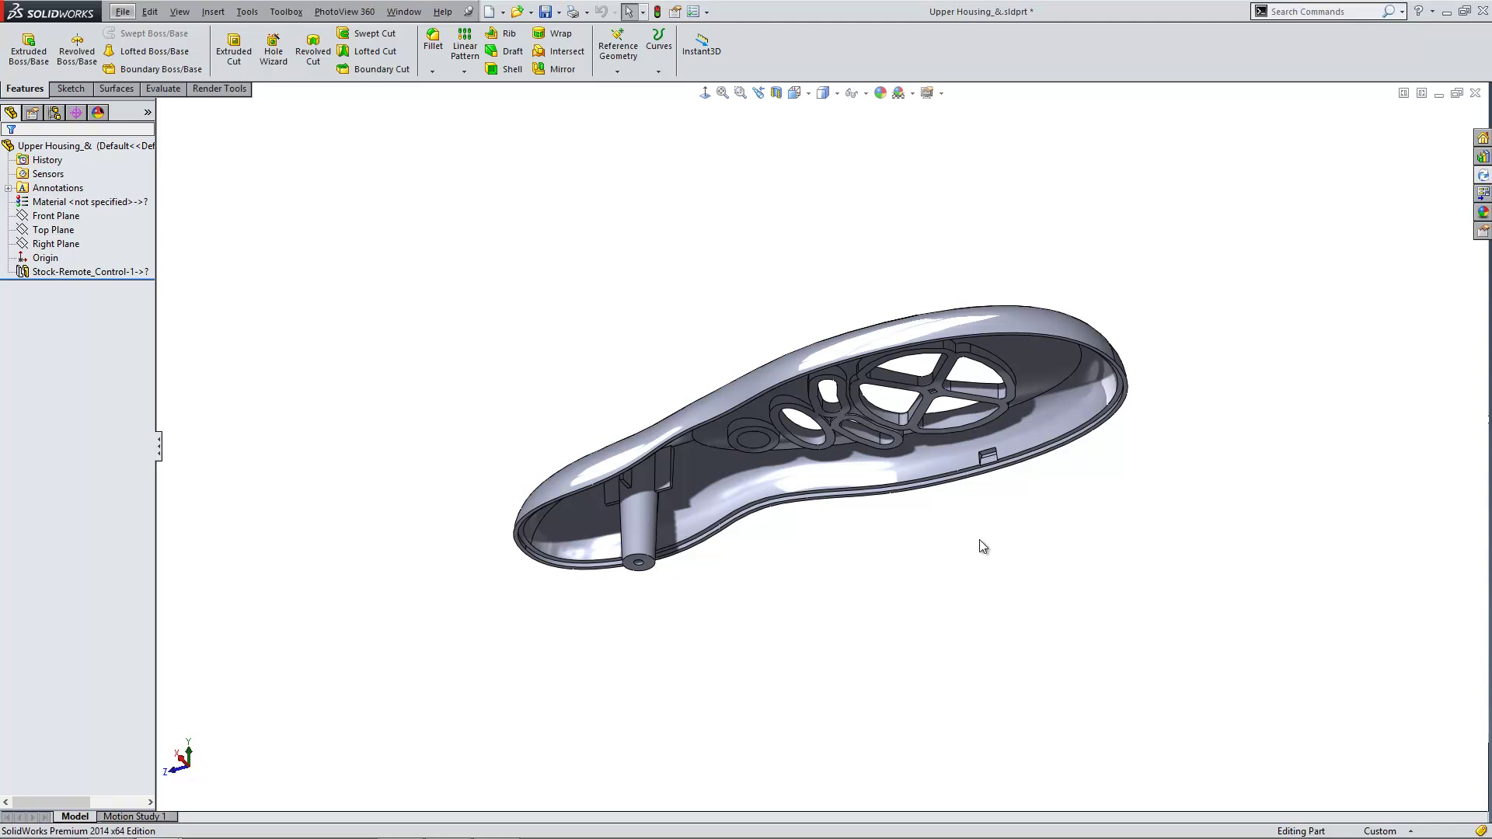
key(Left)
key(Left)
key(Left)
key(Left)
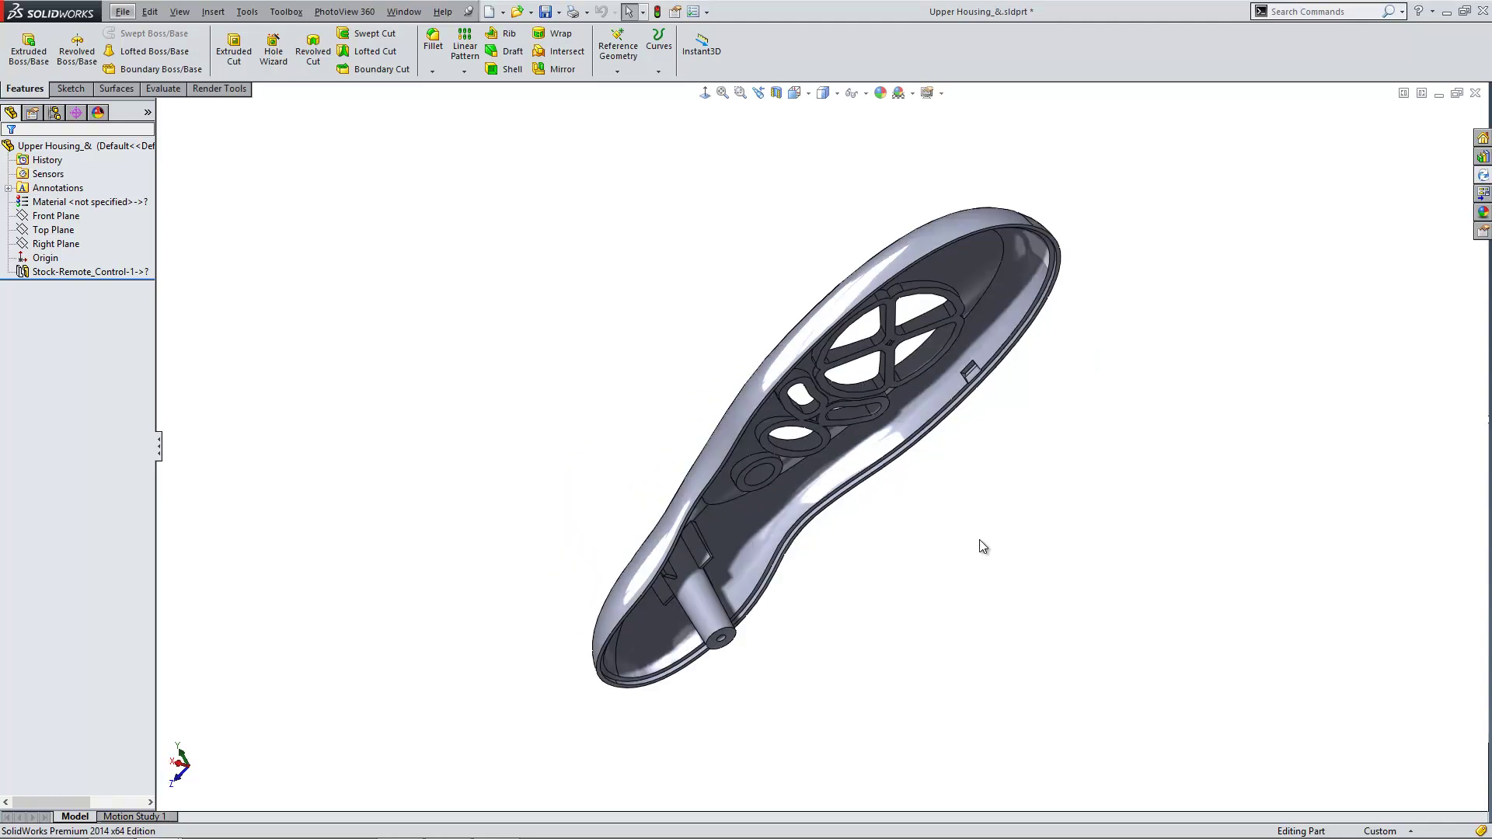
key(Right)
key(Right)
key(Right)
key(Right)
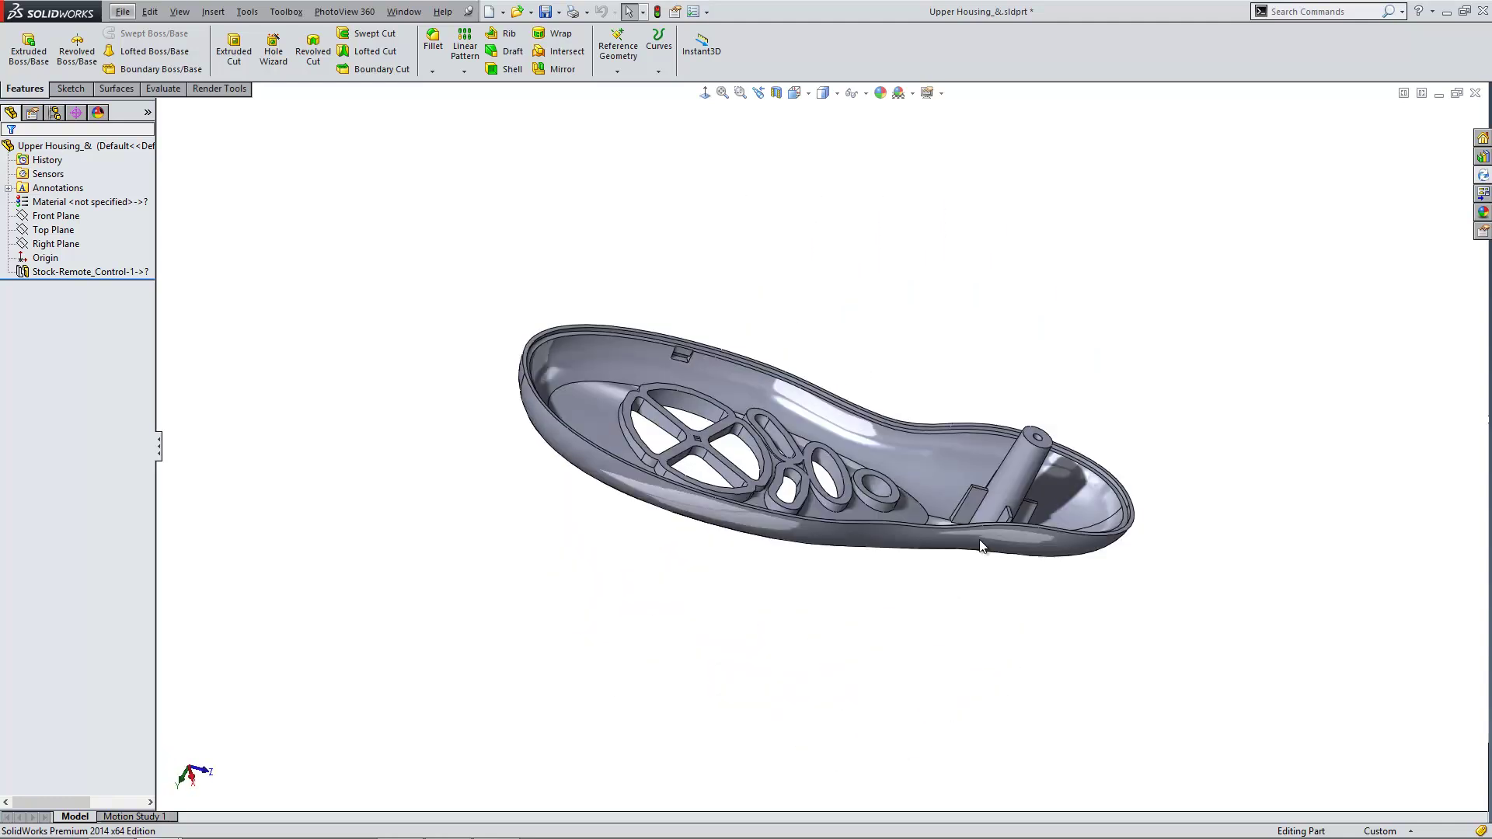
key(Right)
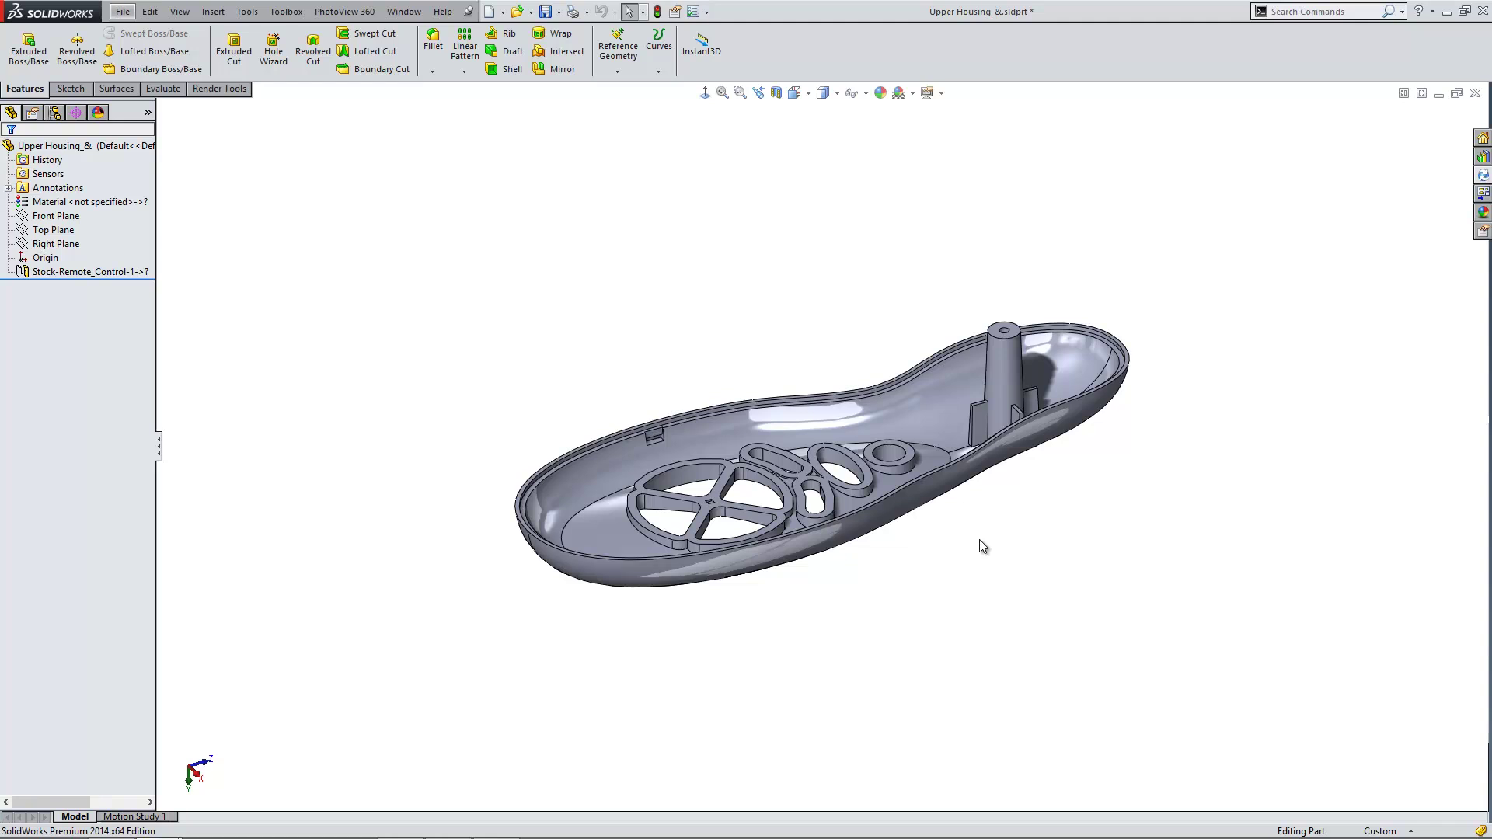
- Turn off the View Selector cube and save the current part orientation as a named view called new1
key(space)
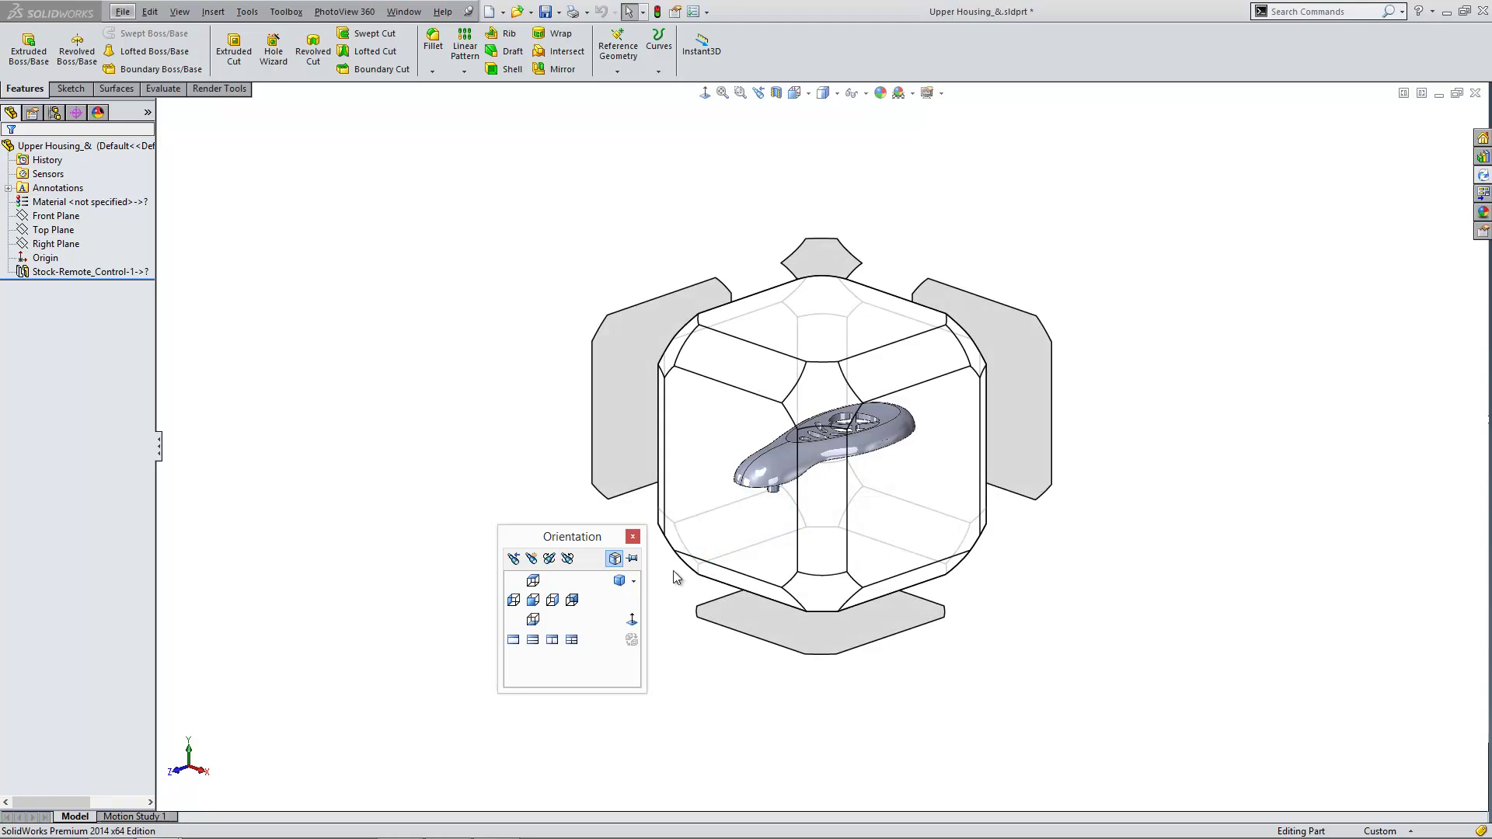
click(615, 559)
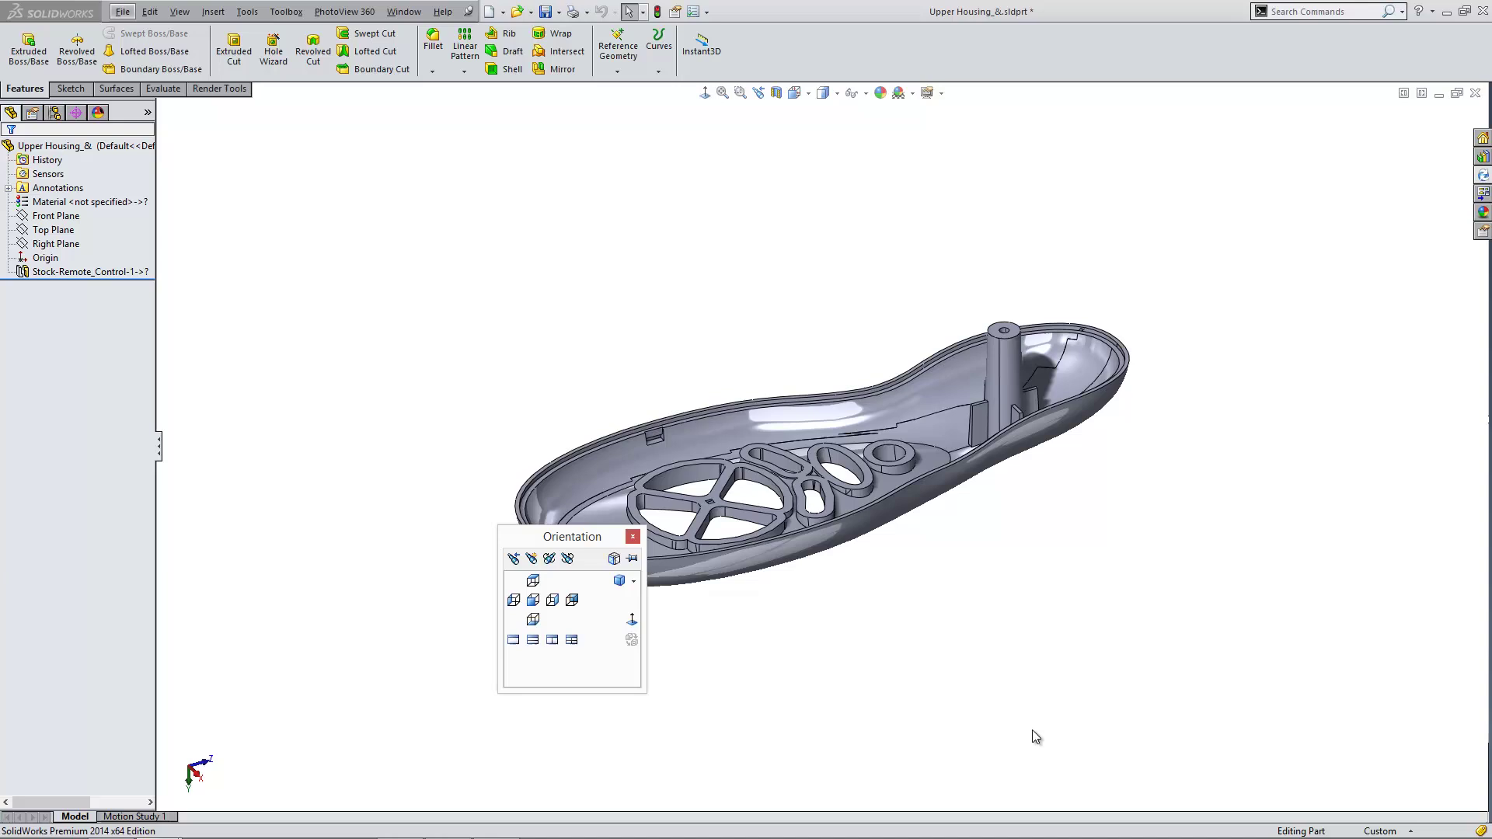
click(533, 559)
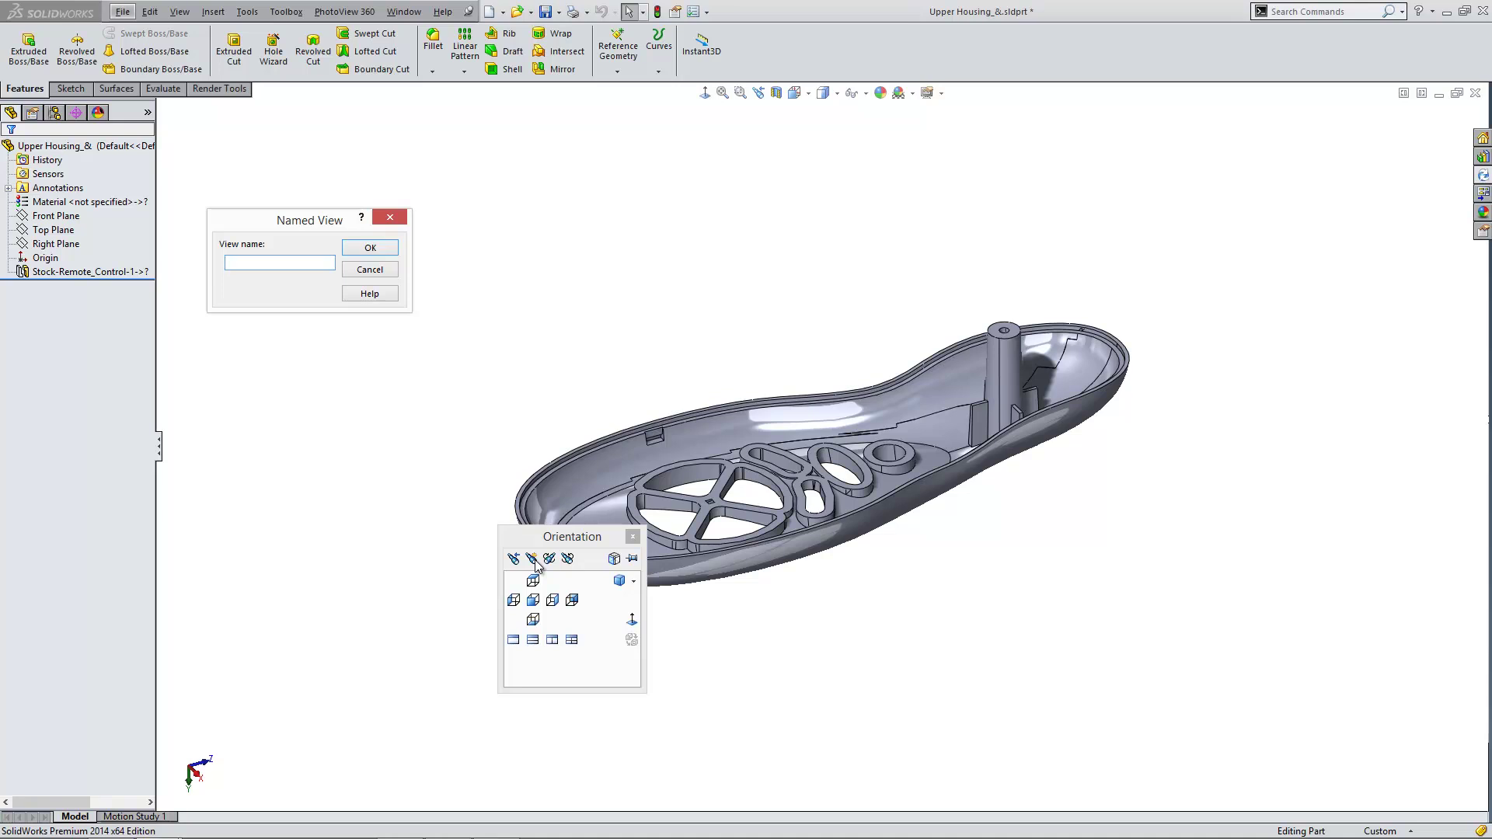
text(new1)
click(365, 249)
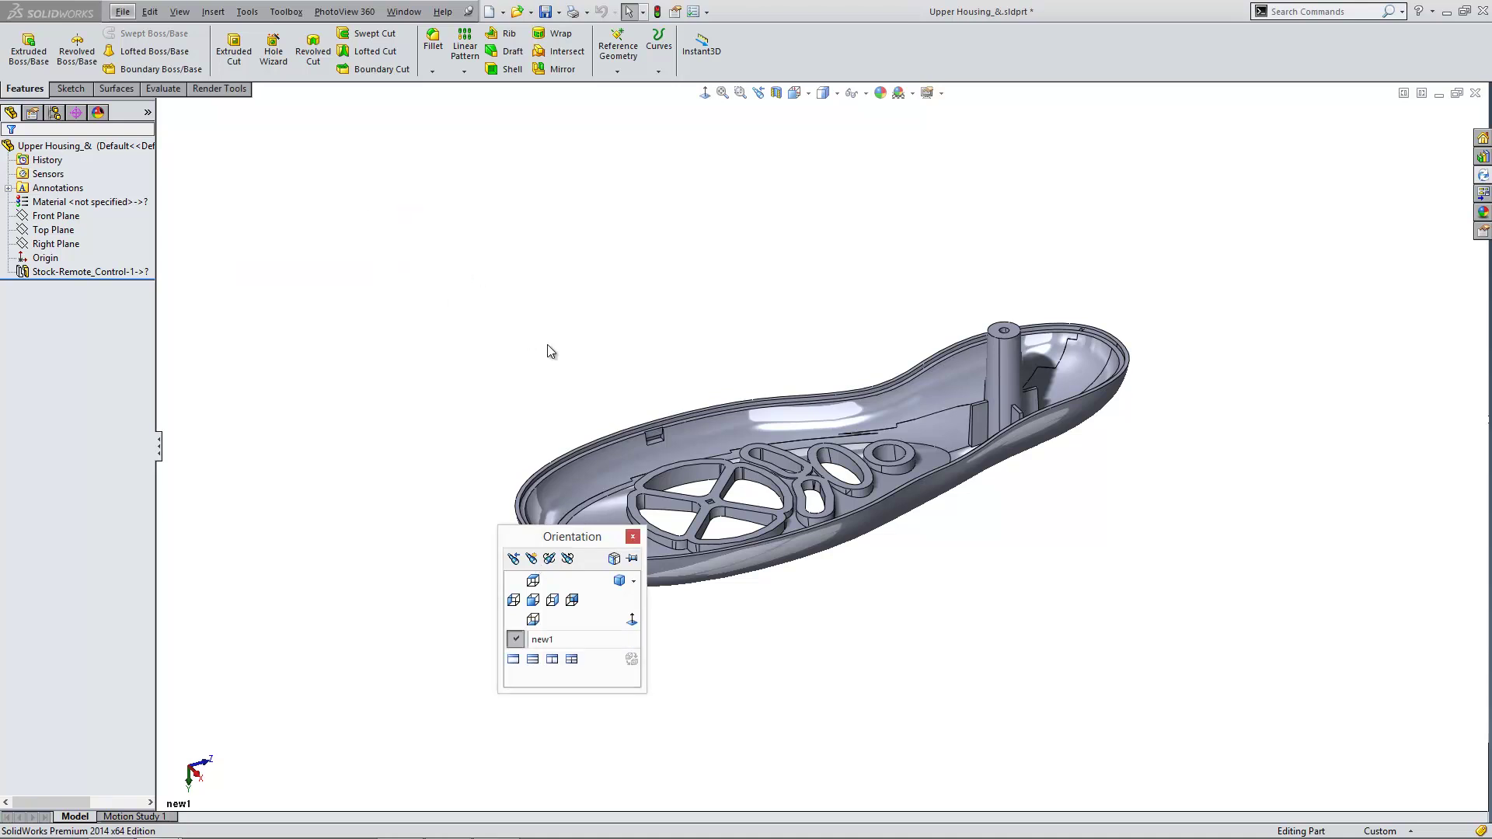
- Rotate the part away and recall the saved new1 orientation to check it
click(548, 639)
middle_drag(548, 640, 909, 190)
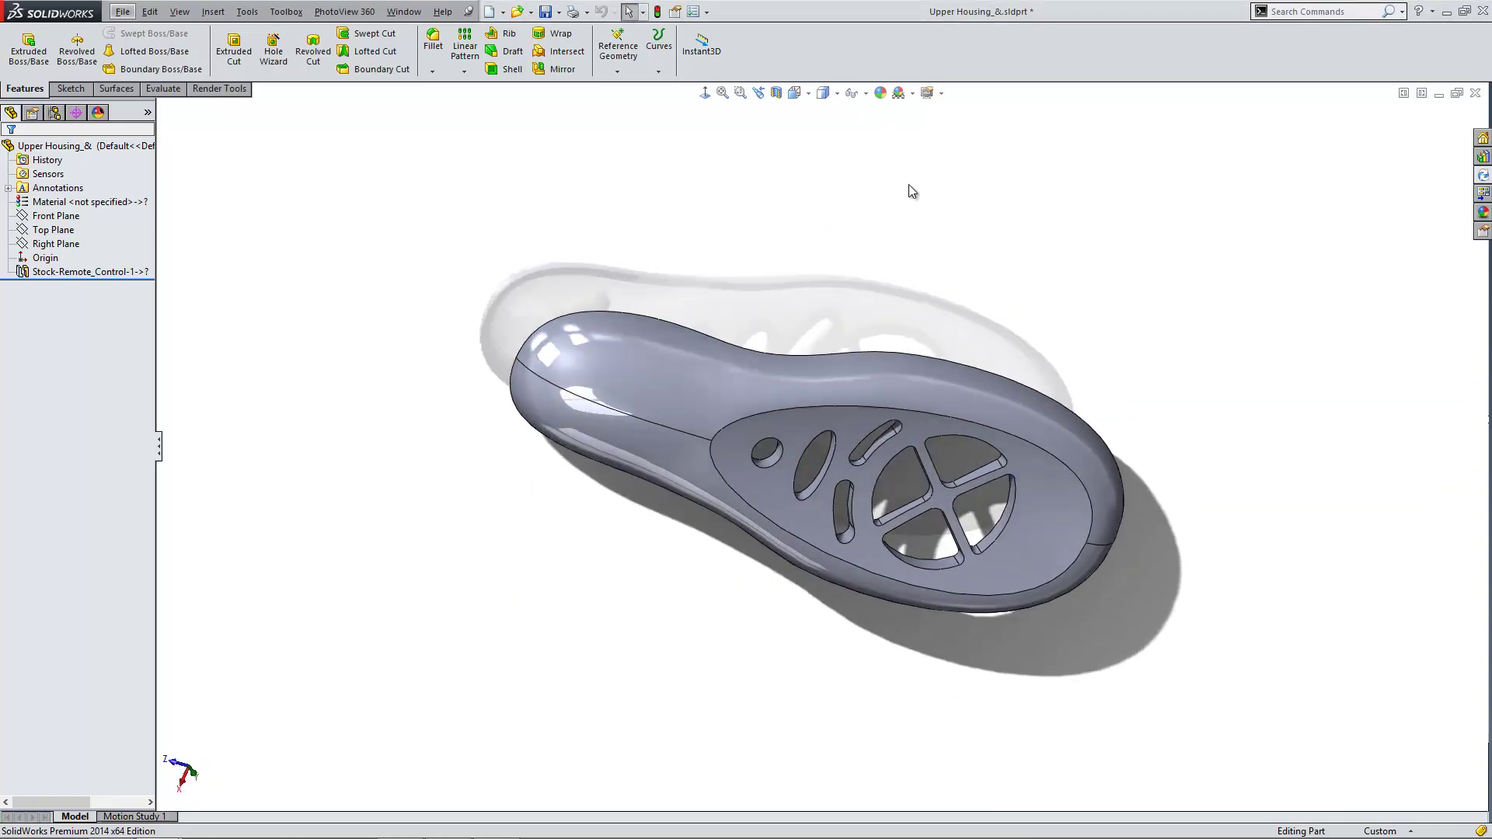
key(space)
click(986, 301)
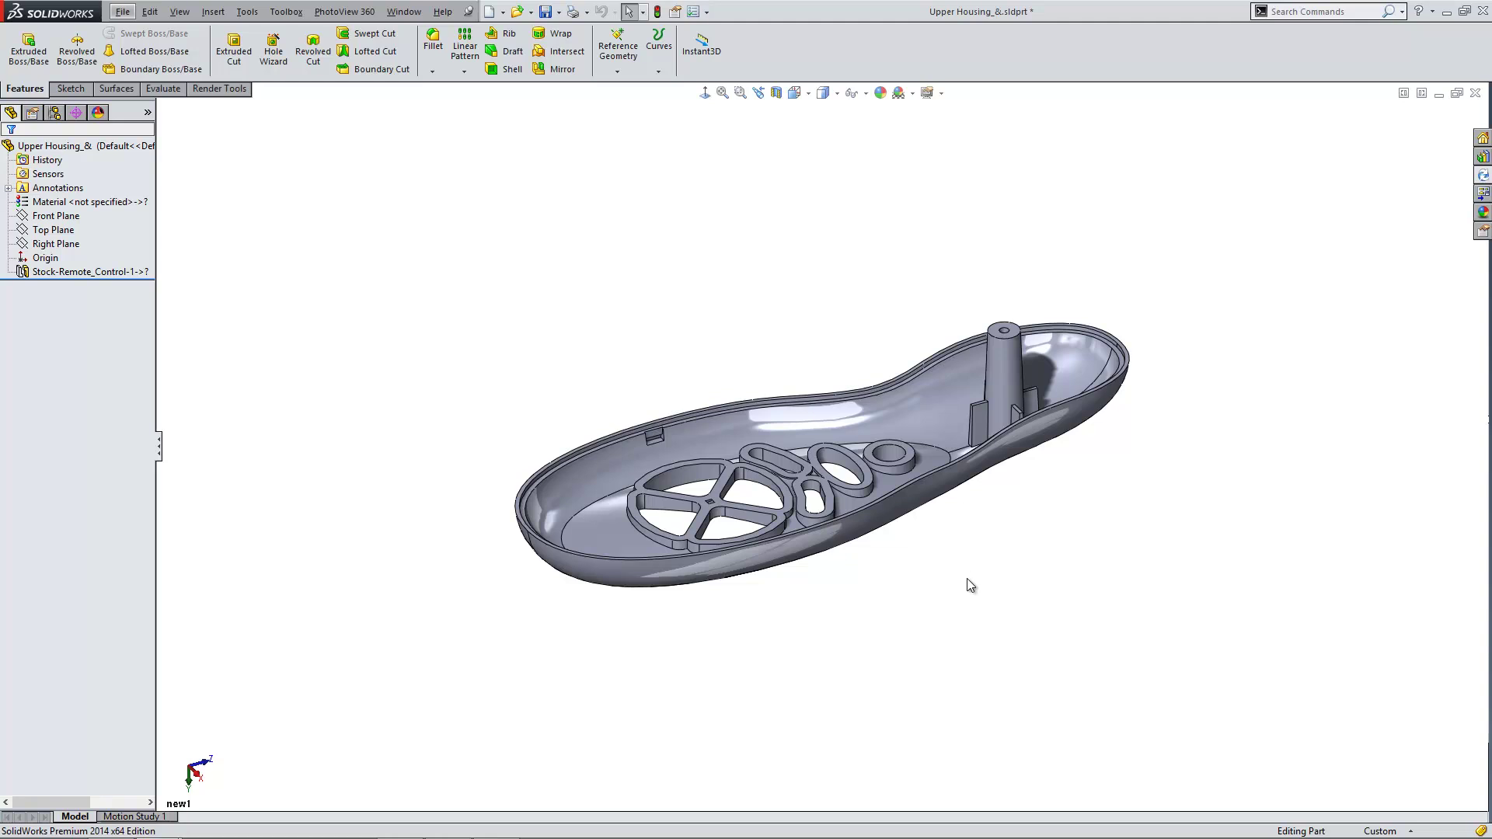
key(space)
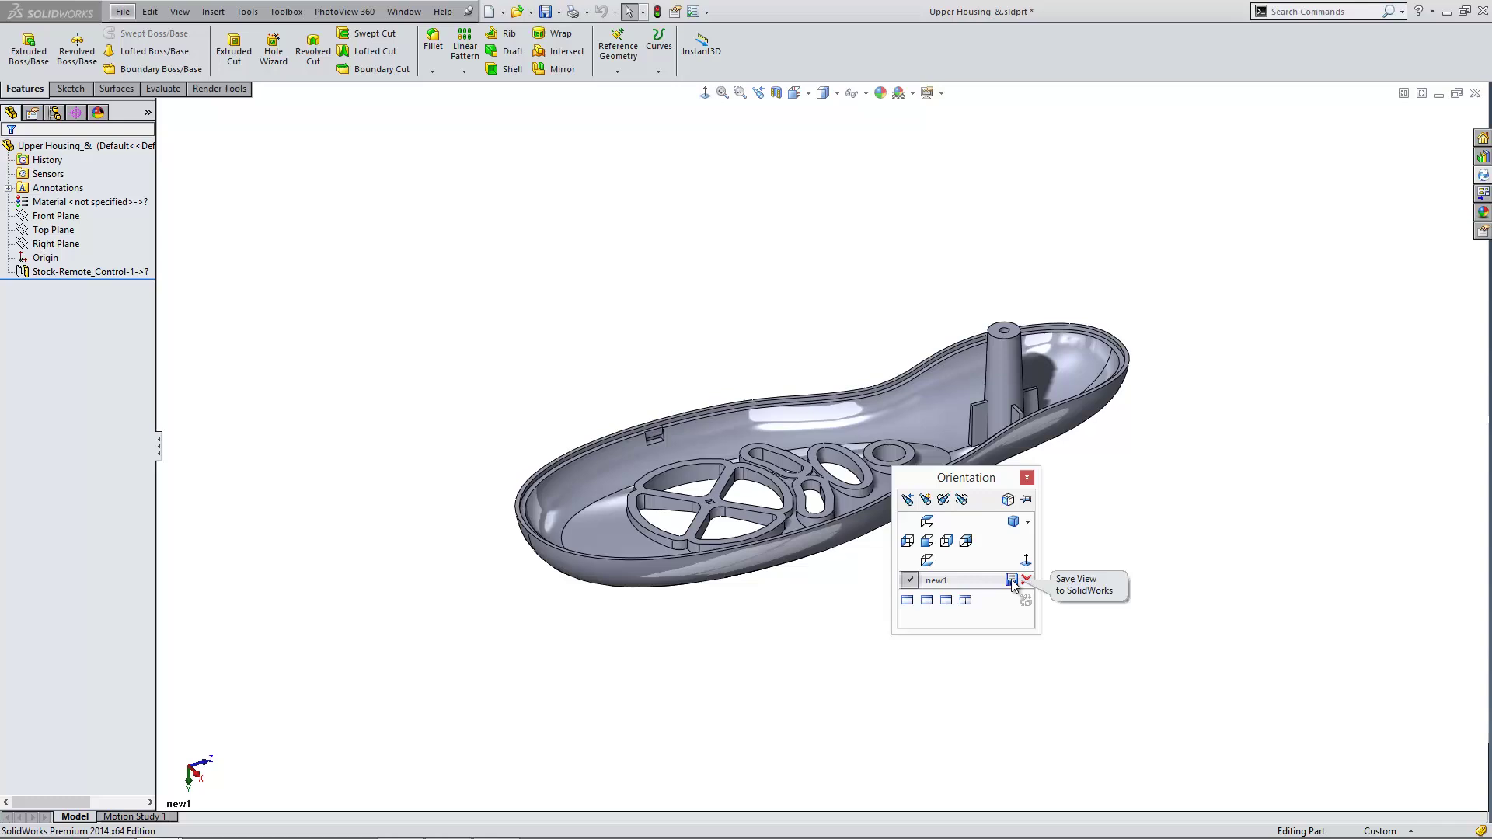
click(1144, 510)
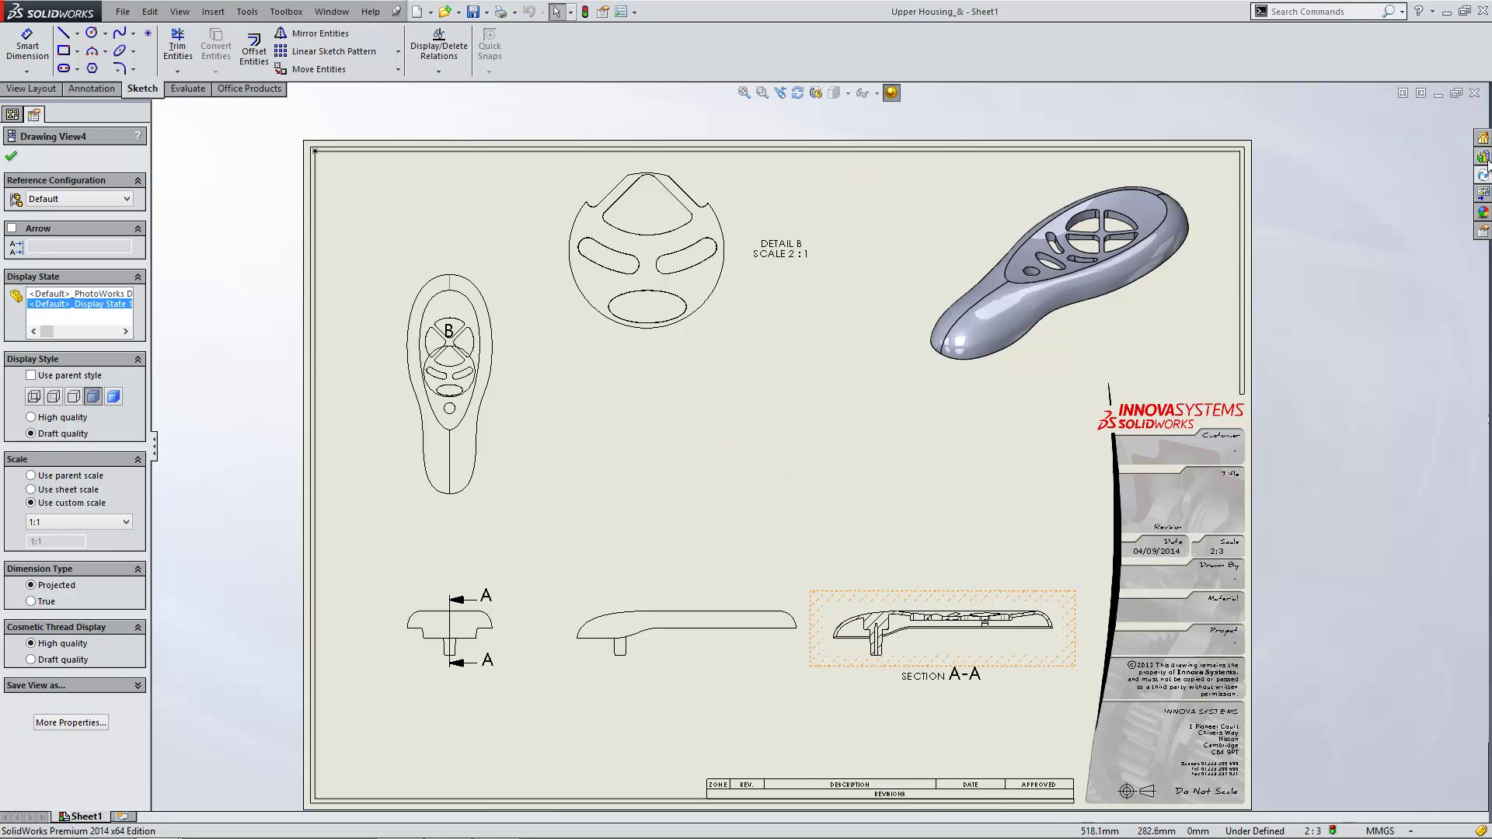
- In the drawing, refresh the available model views and place the new1 view in the empty area above Section A-A
click(1483, 193)
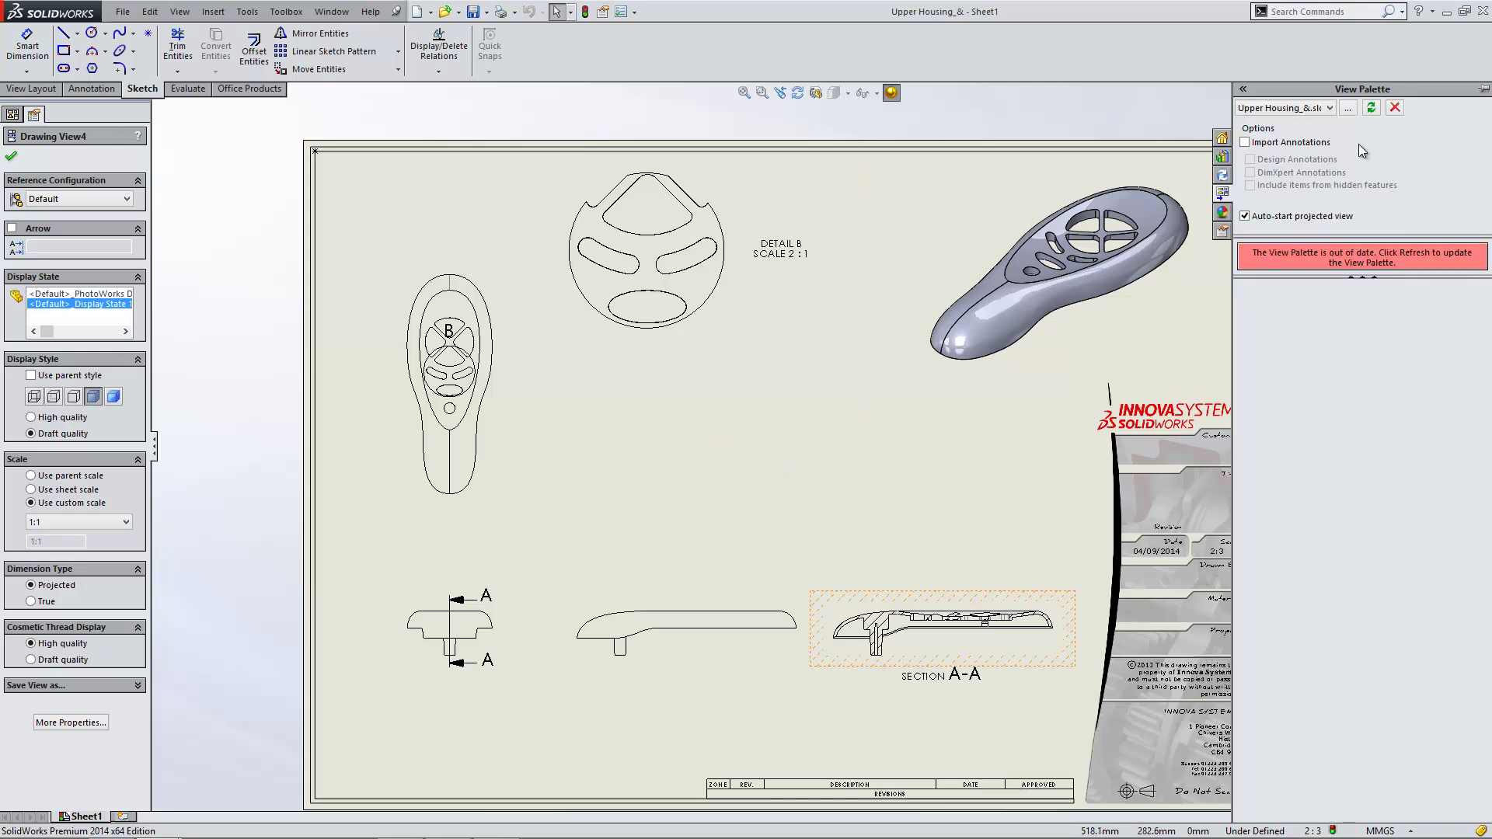
click(1374, 109)
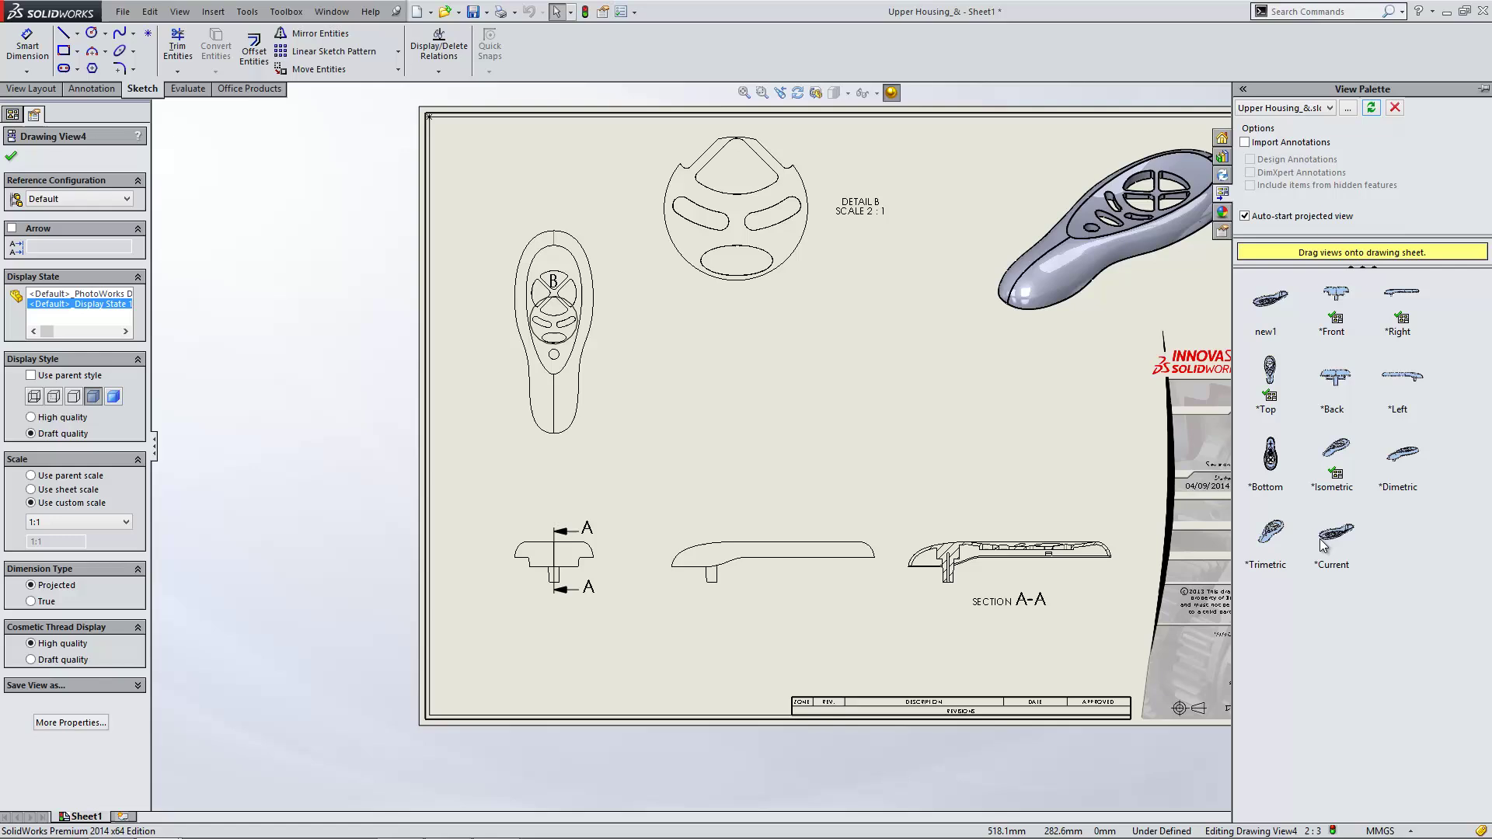
click(1268, 309)
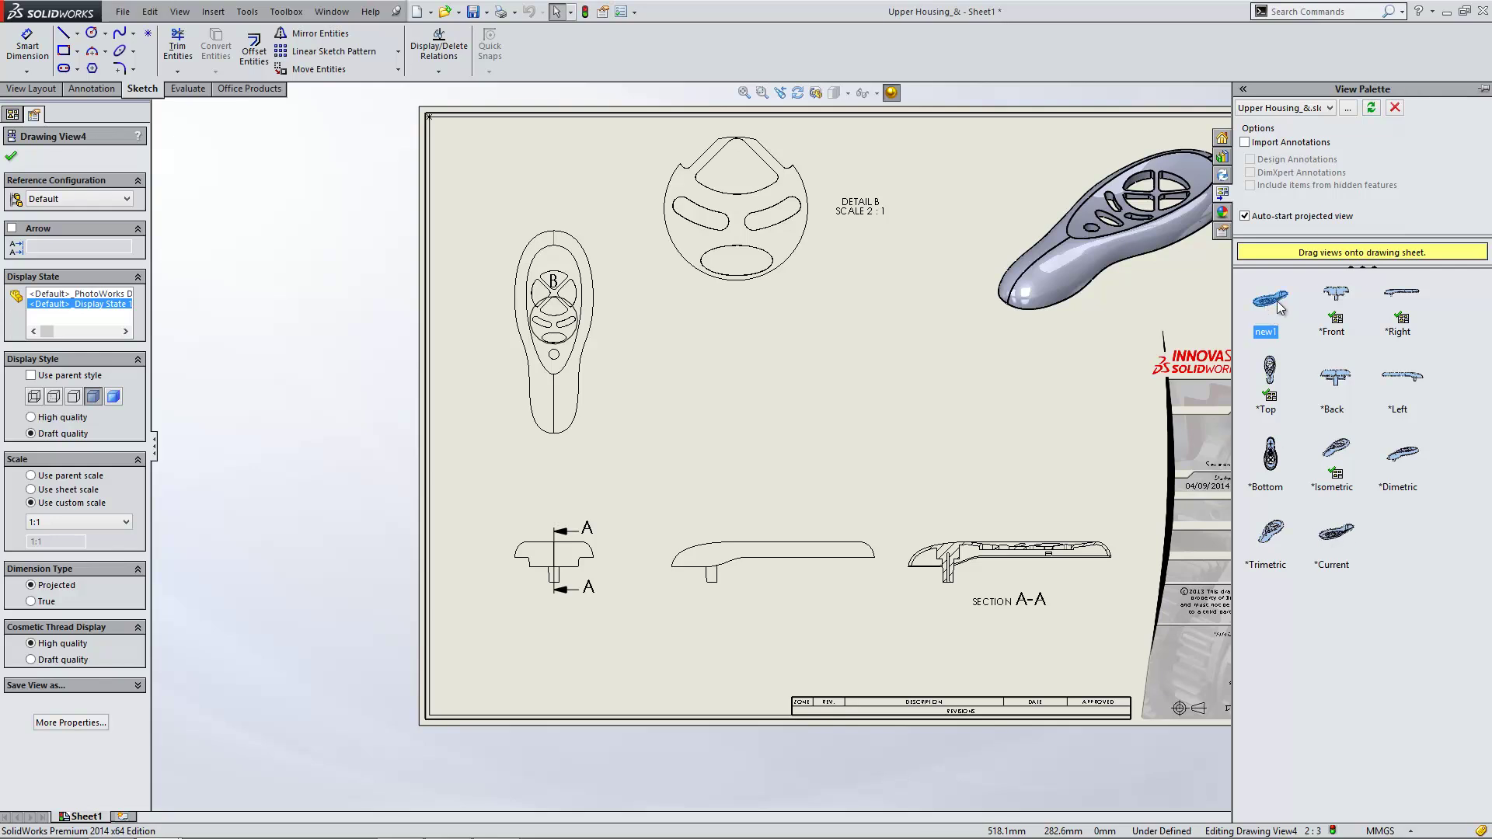
mouse_move(1269, 309)
mouse_down()
mouse_move(967, 376)
mouse_move(942, 415)
mouse_up()
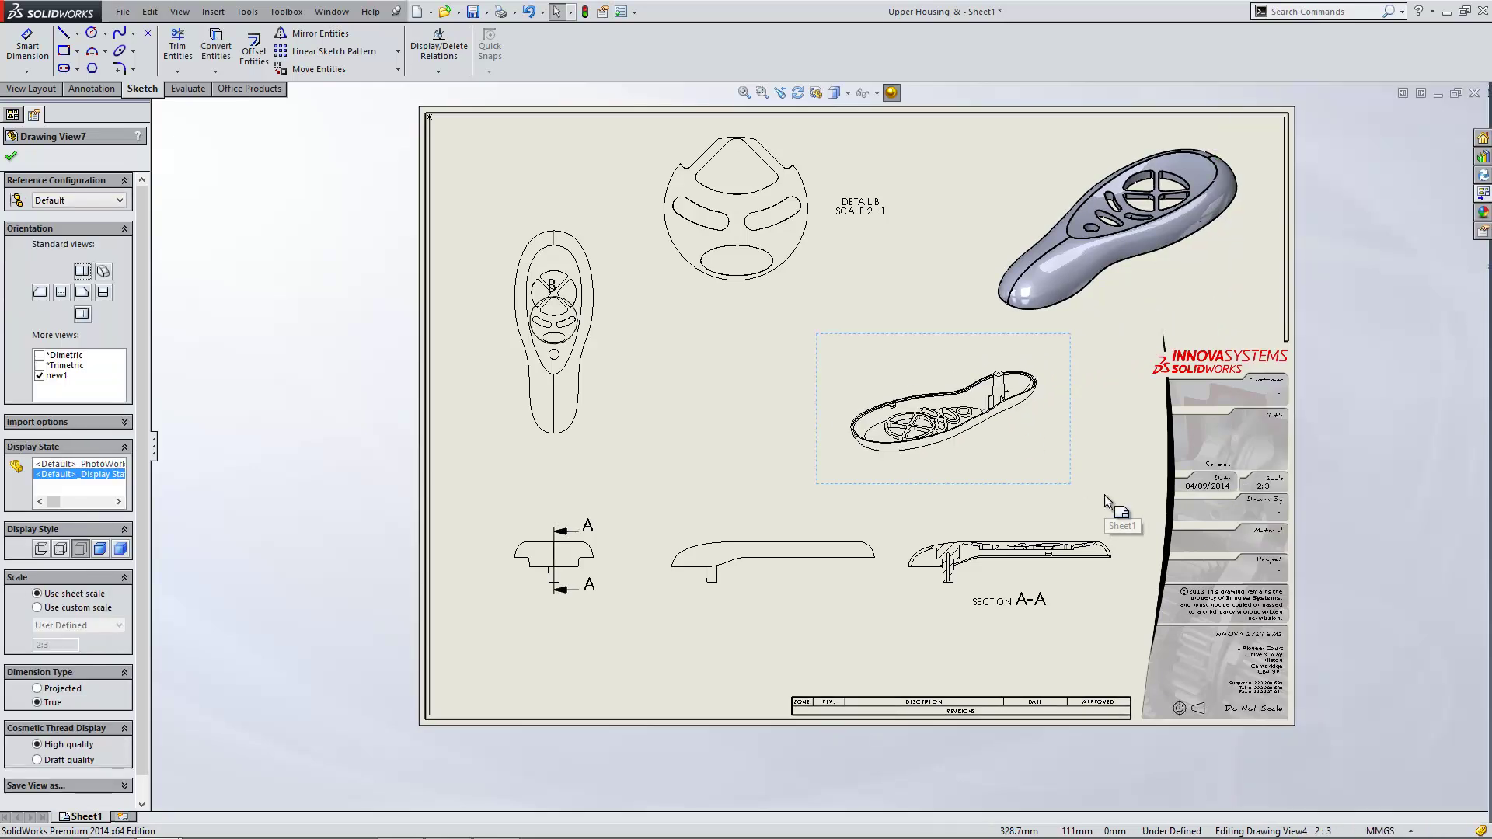
- Show the new1 drawing view as Shaded With Edges and move it sideways to sit beside the title block
click(100, 549)
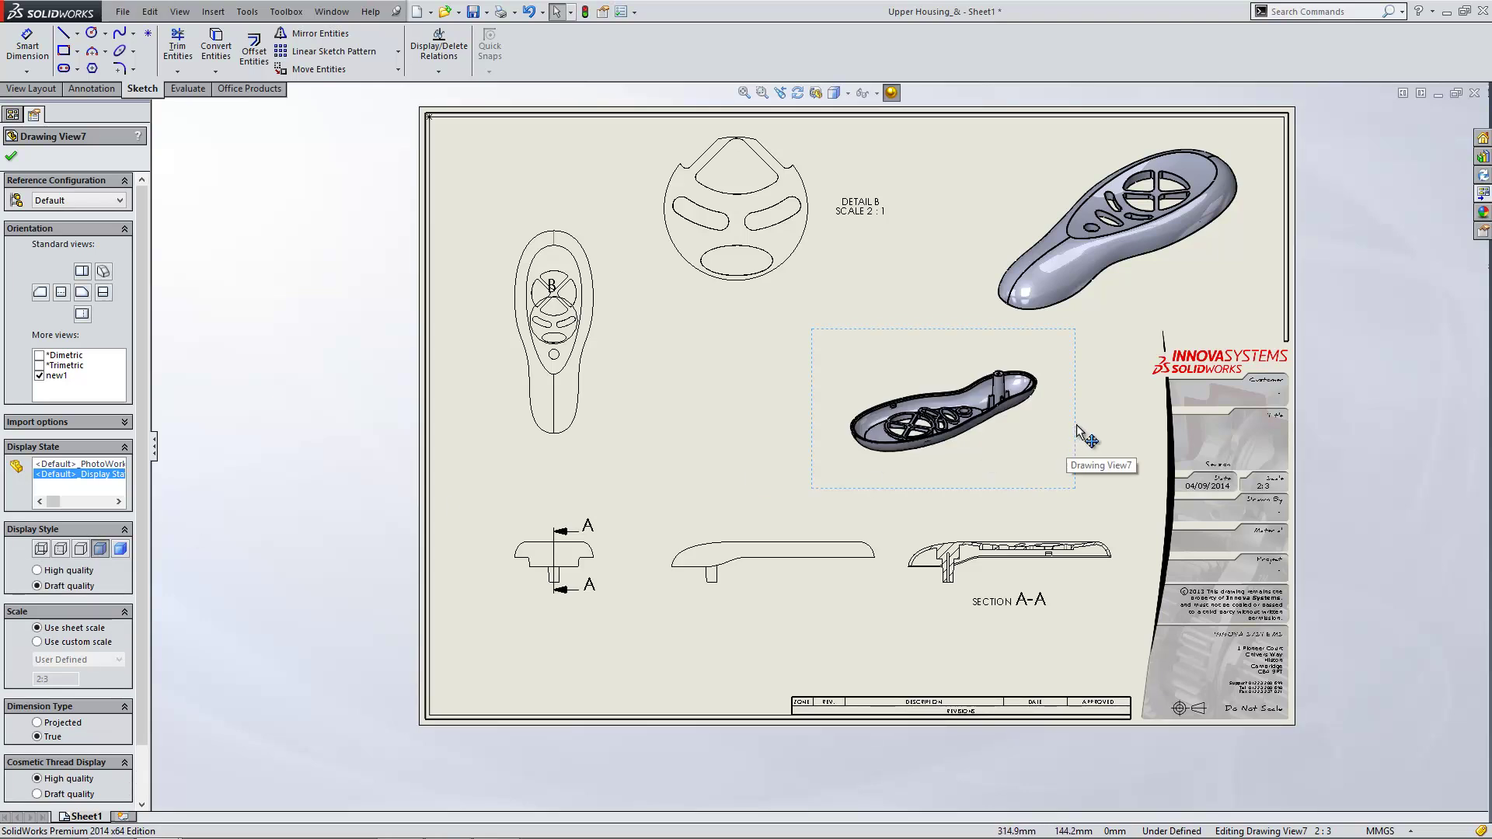
drag(1078, 421, 1166, 423)
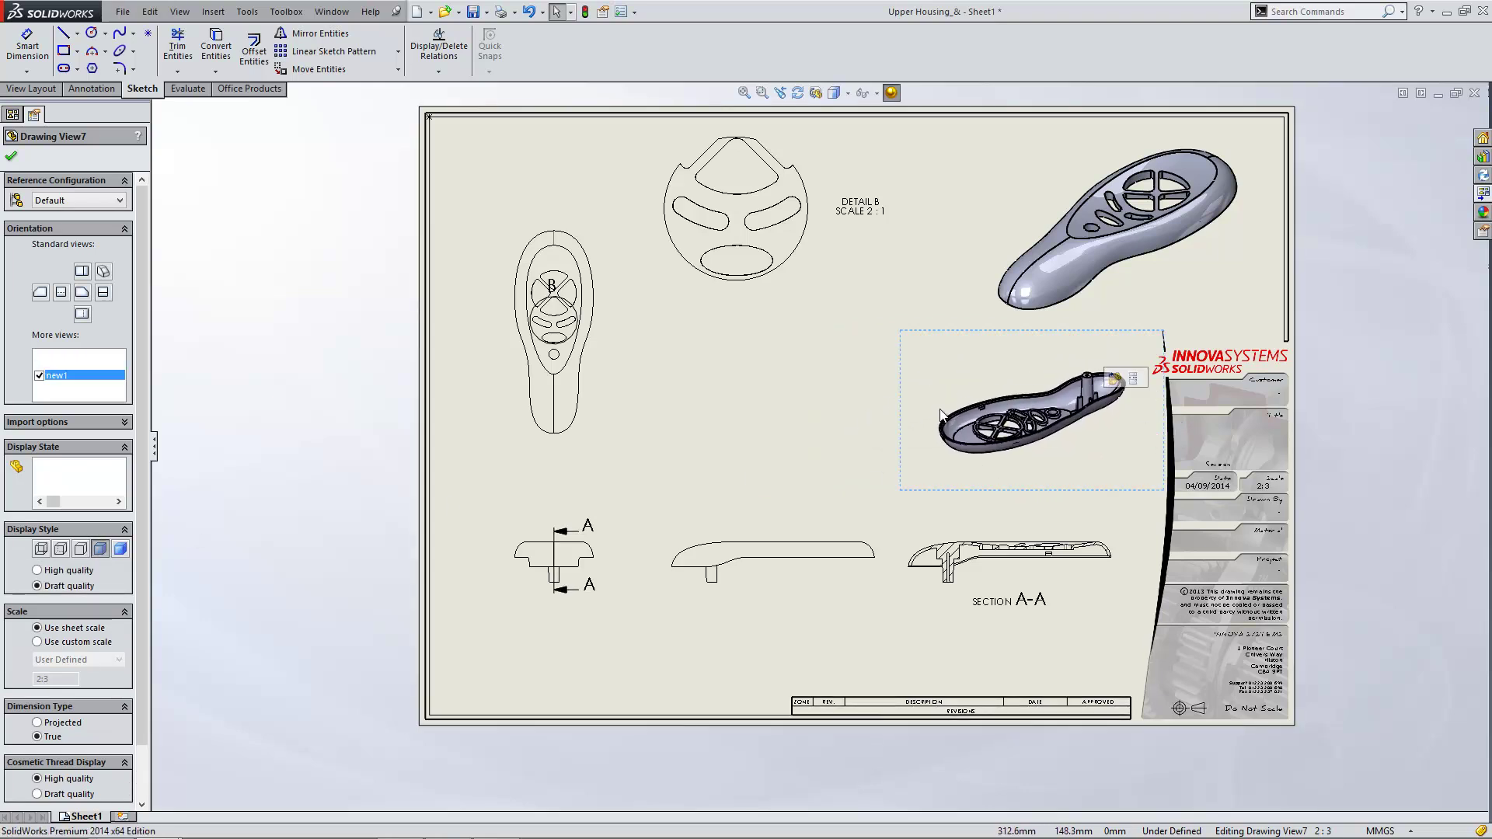
click(799, 403)
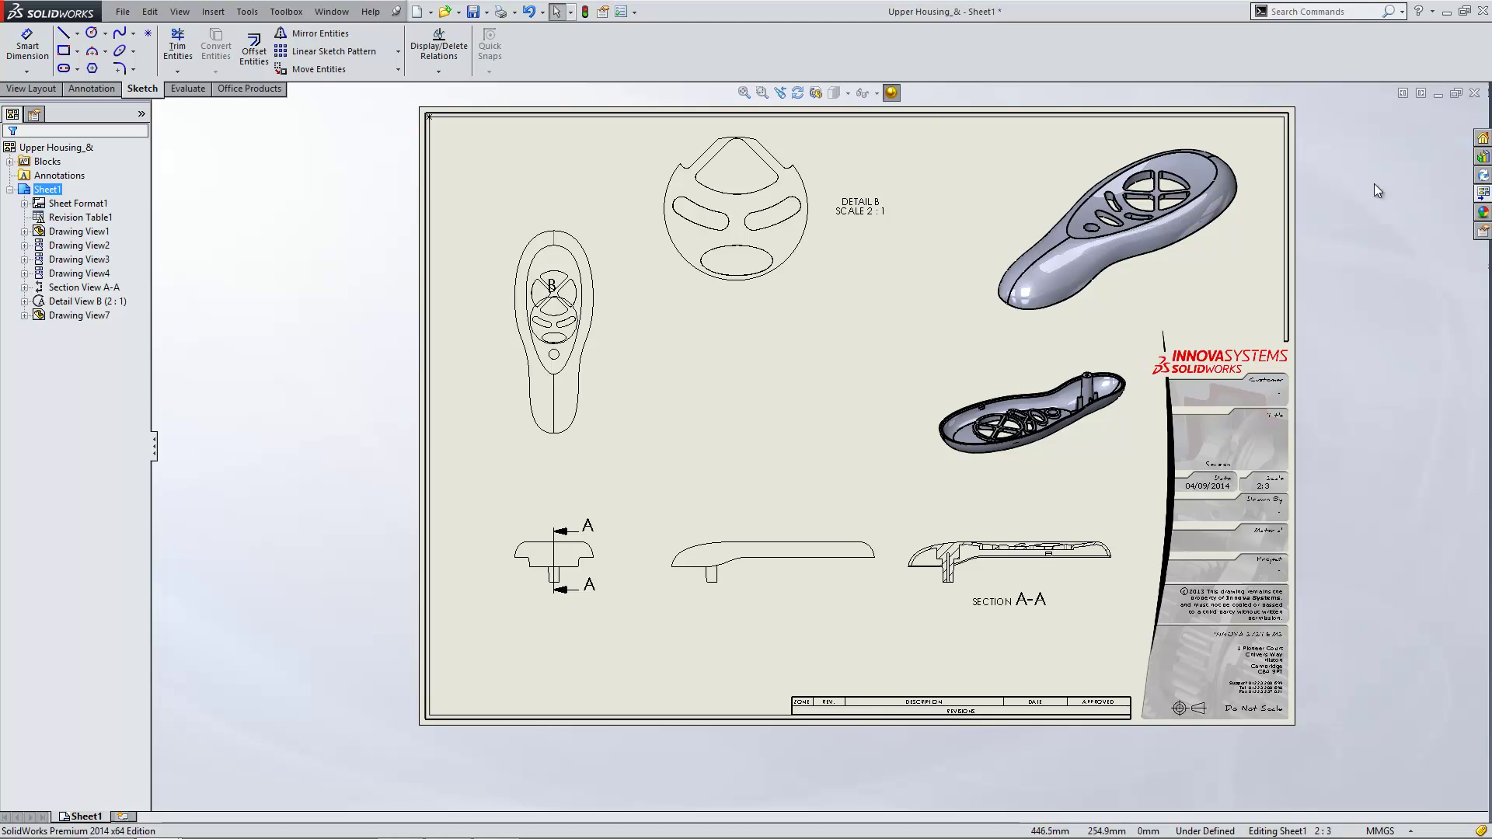
- Place a Front view beside the new1 view without projected views, and display it as Shaded With Edges
click(1483, 194)
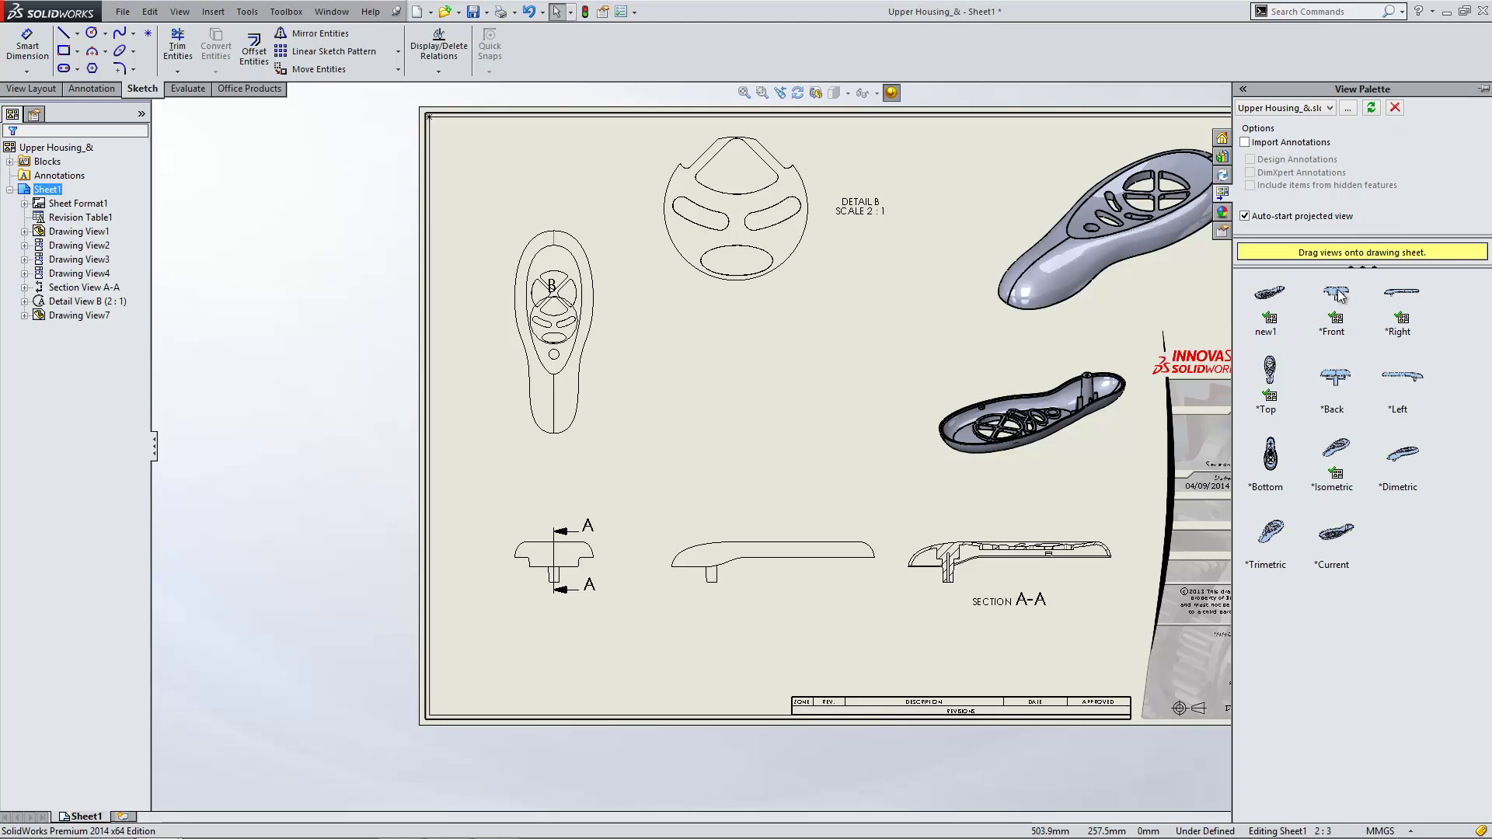
mouse_move(1333, 296)
mouse_down()
mouse_move(280, 614)
mouse_move(811, 375)
mouse_move(826, 395)
mouse_up()
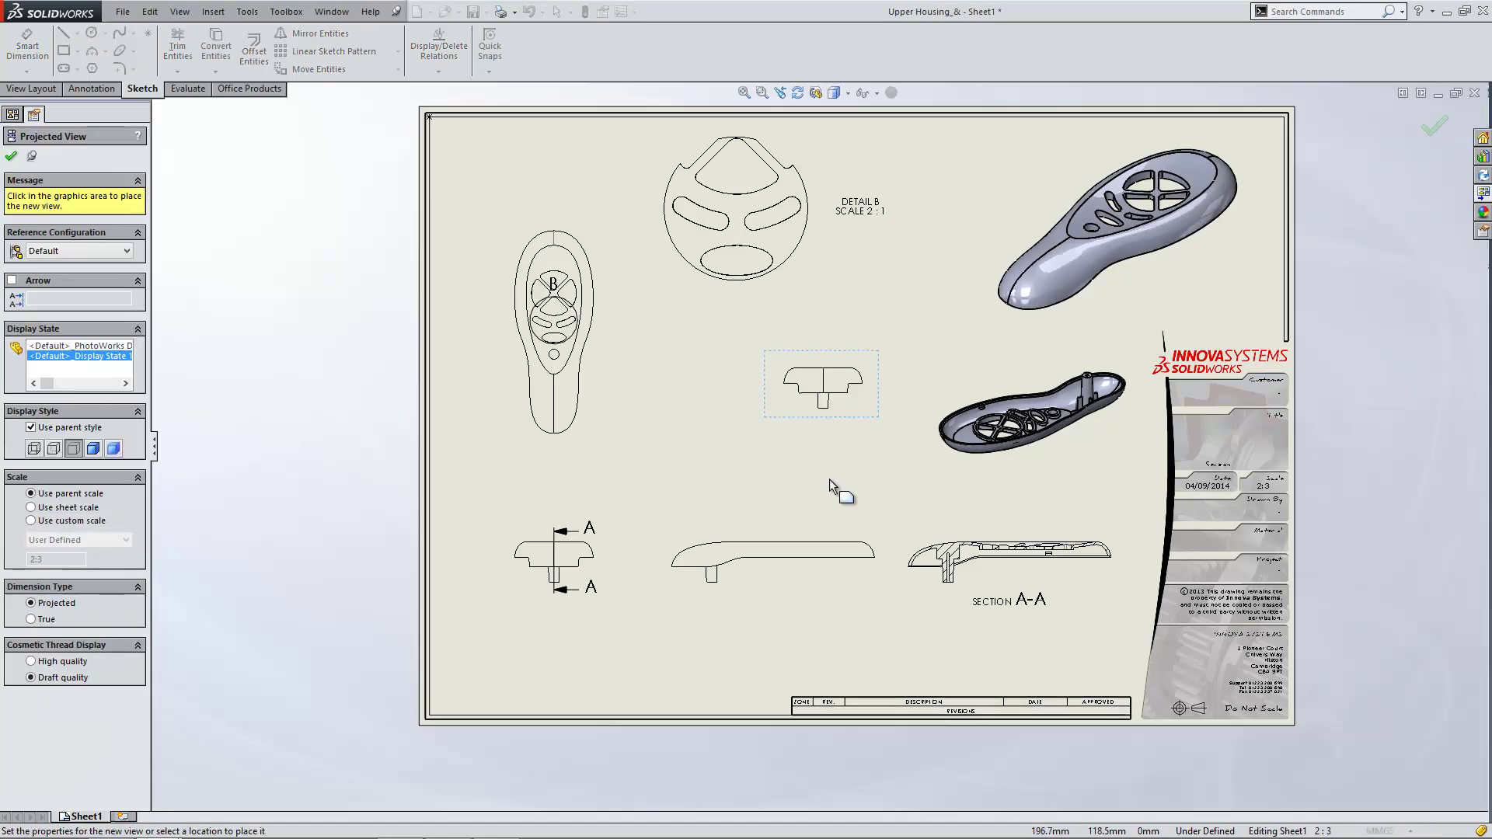
key(Escape)
click(859, 407)
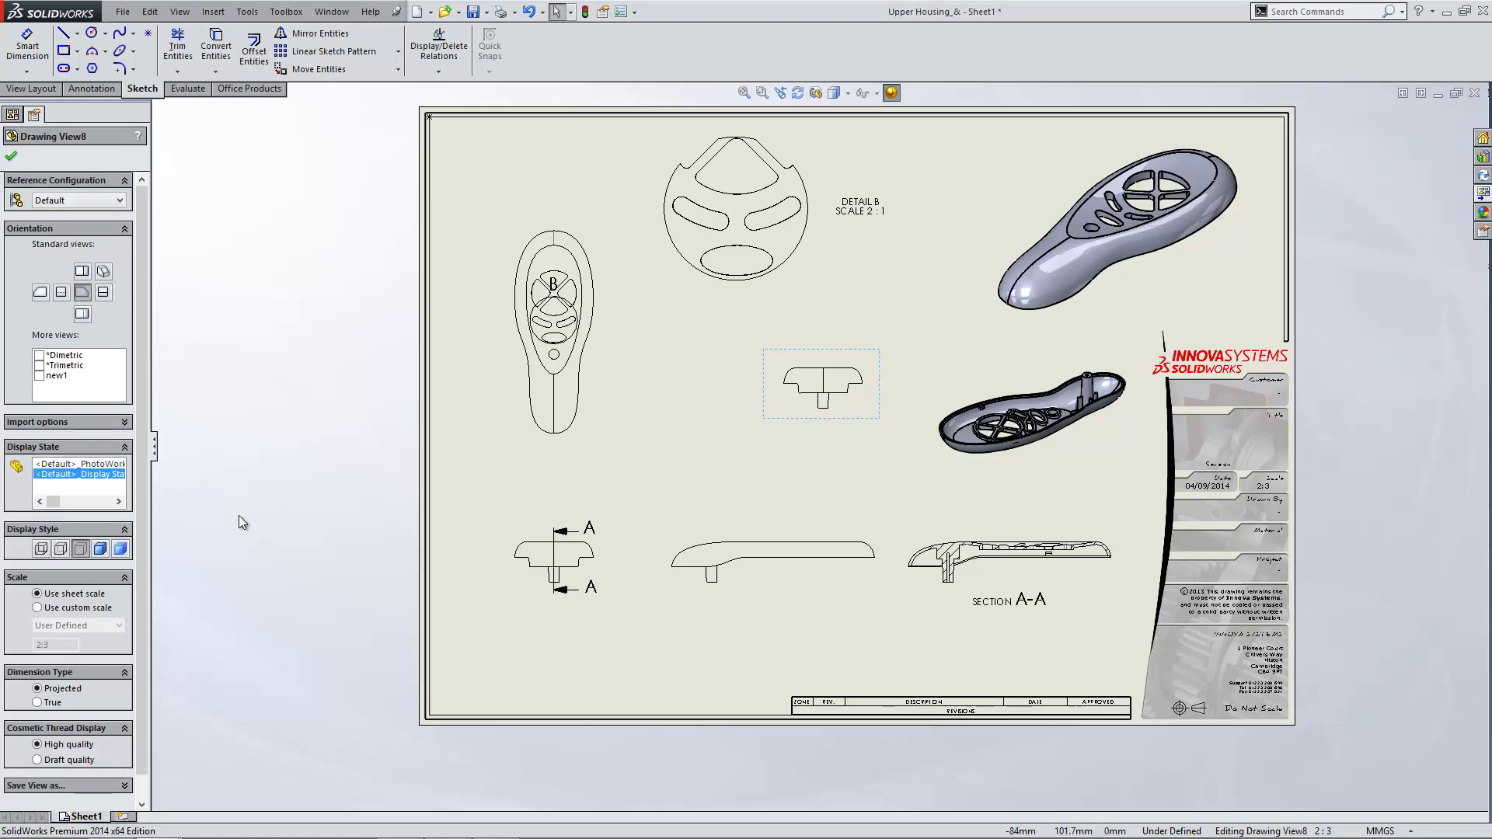
click(99, 549)
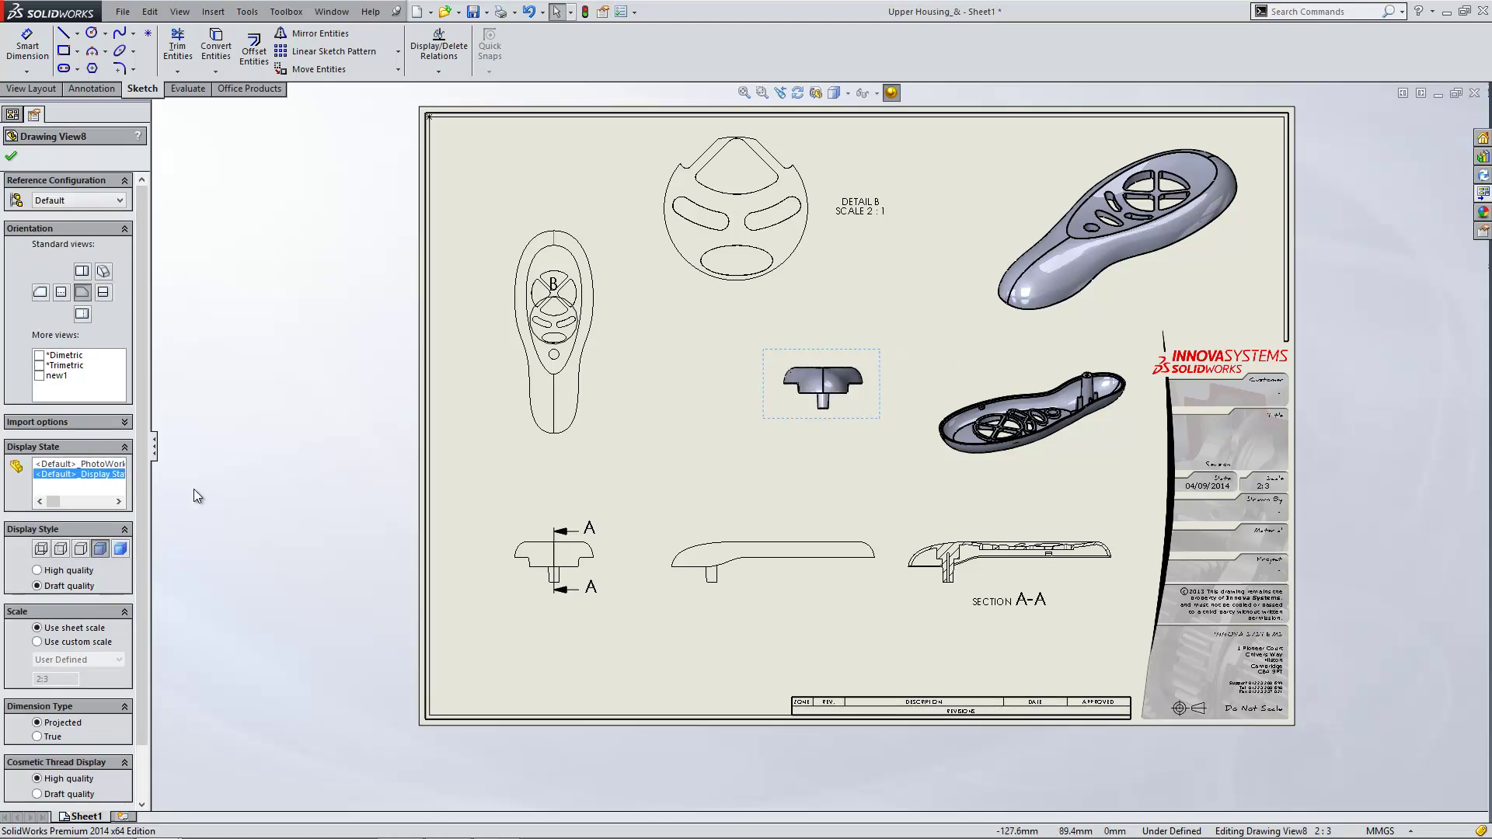
- Rotate the added front view with 3D Drawing View to show the housing's inside, and shift it slightly away from the new1 view
click(814, 94)
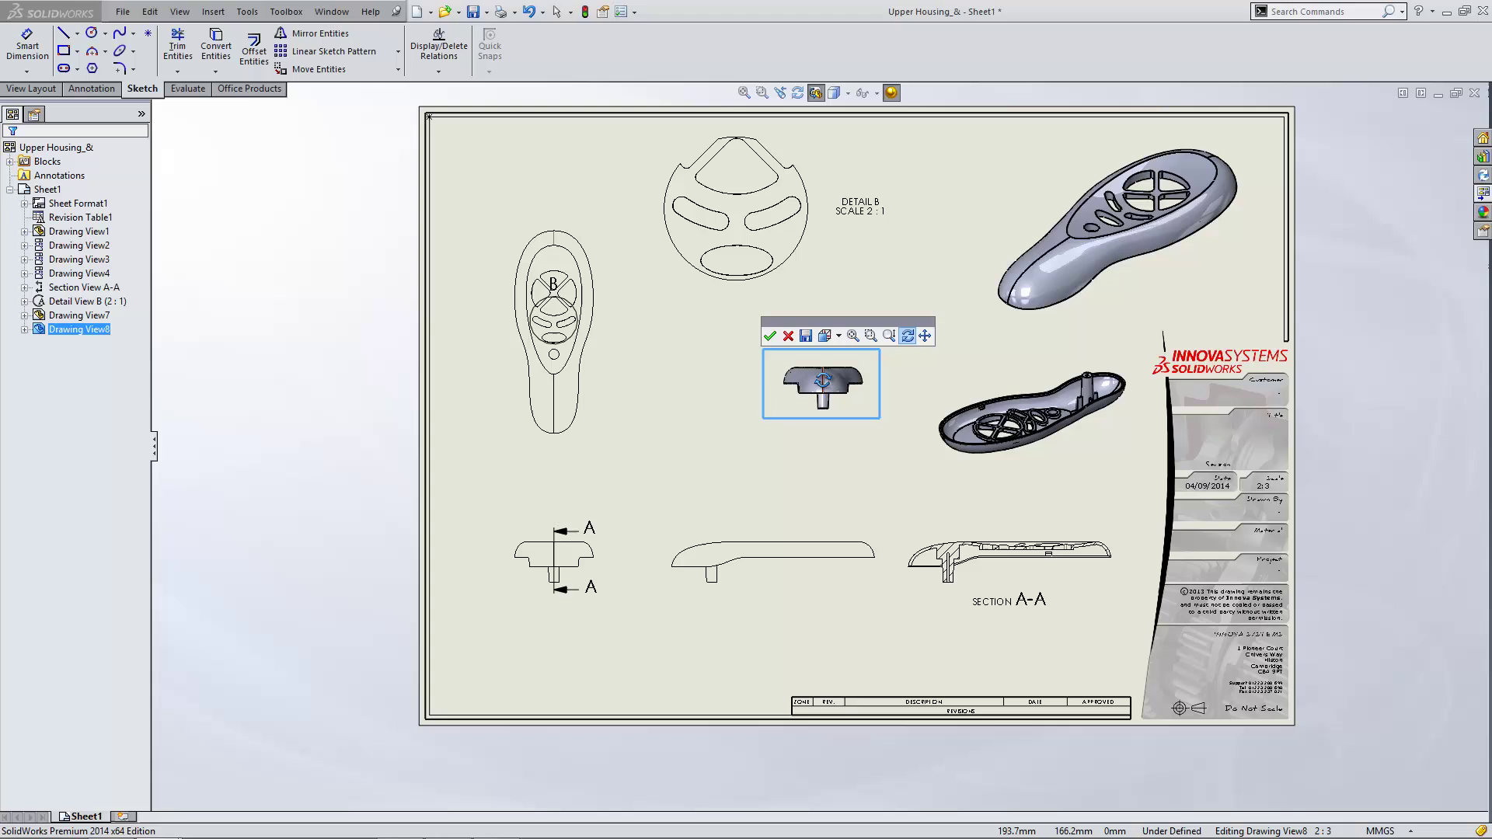
mouse_move(826, 383)
mouse_down()
mouse_move(892, 413)
mouse_move(875, 389)
mouse_move(891, 434)
mouse_move(859, 206)
mouse_move(883, 47)
mouse_move(875, 97)
mouse_up()
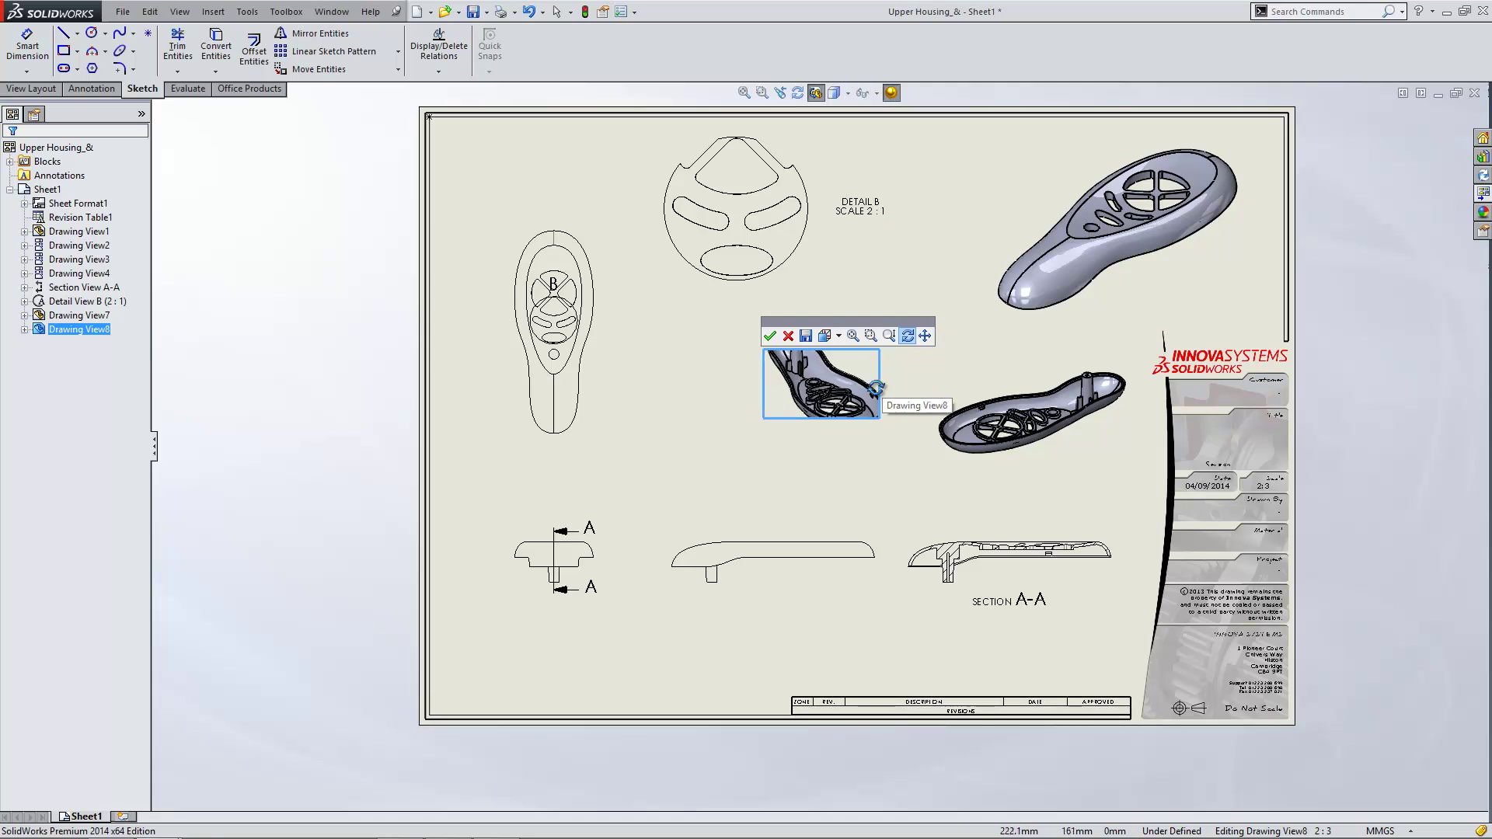
click(770, 336)
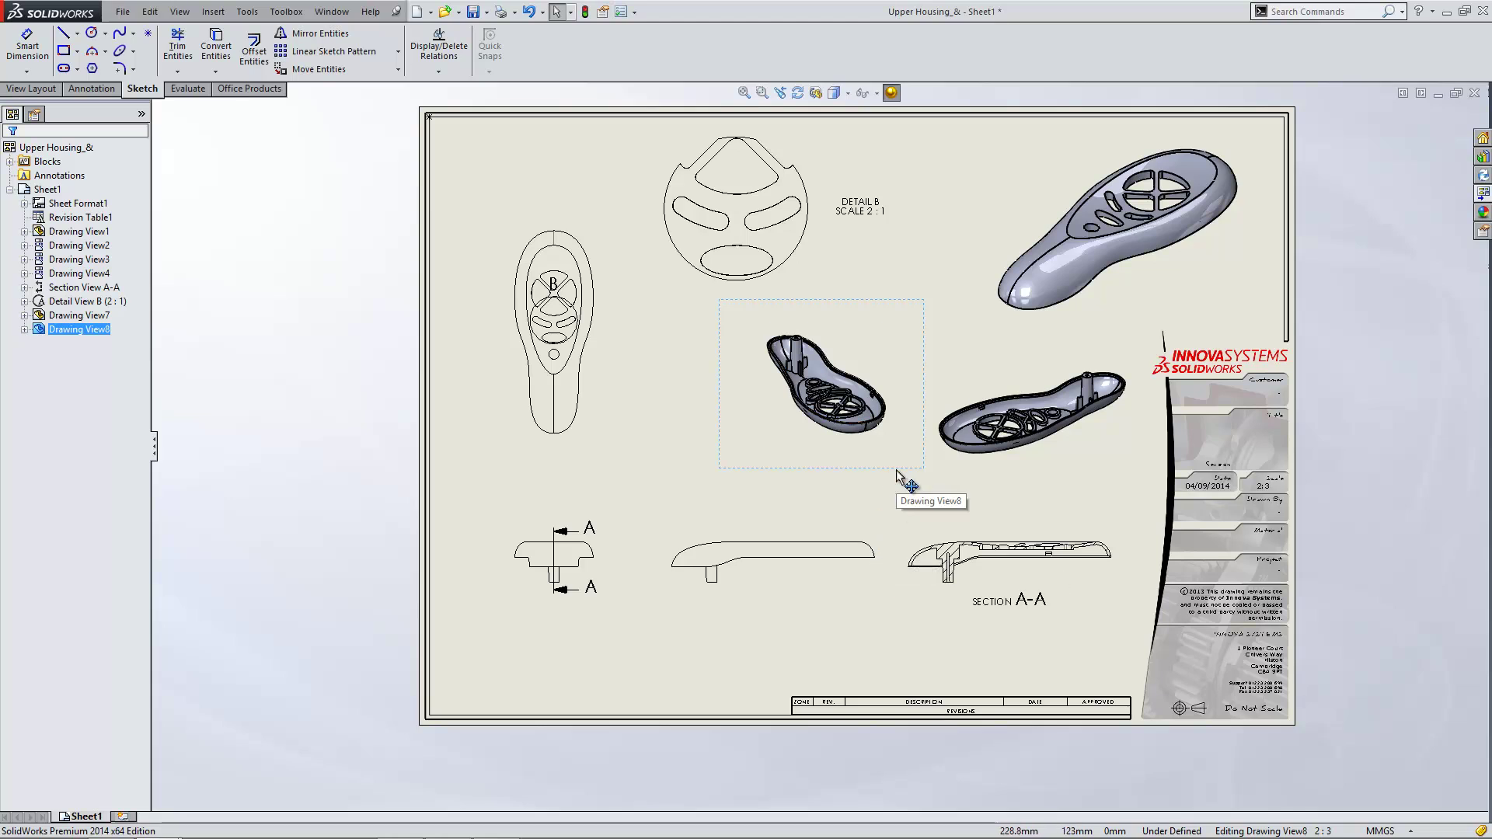
drag(899, 467, 874, 484)
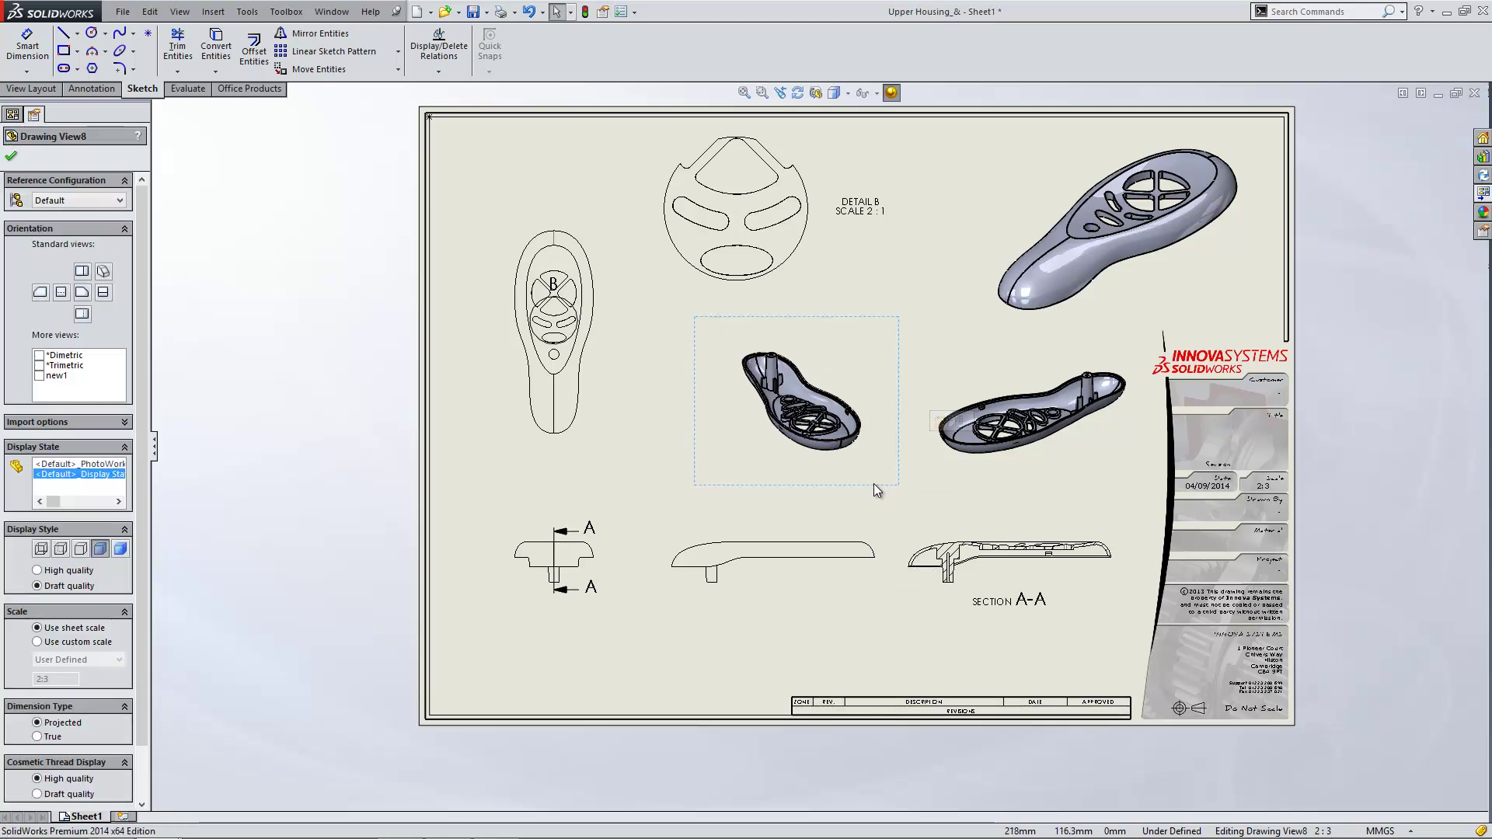
- Save the rotated drawing view's orientation from 3D Drawing View as a named view called new2
click(816, 93)
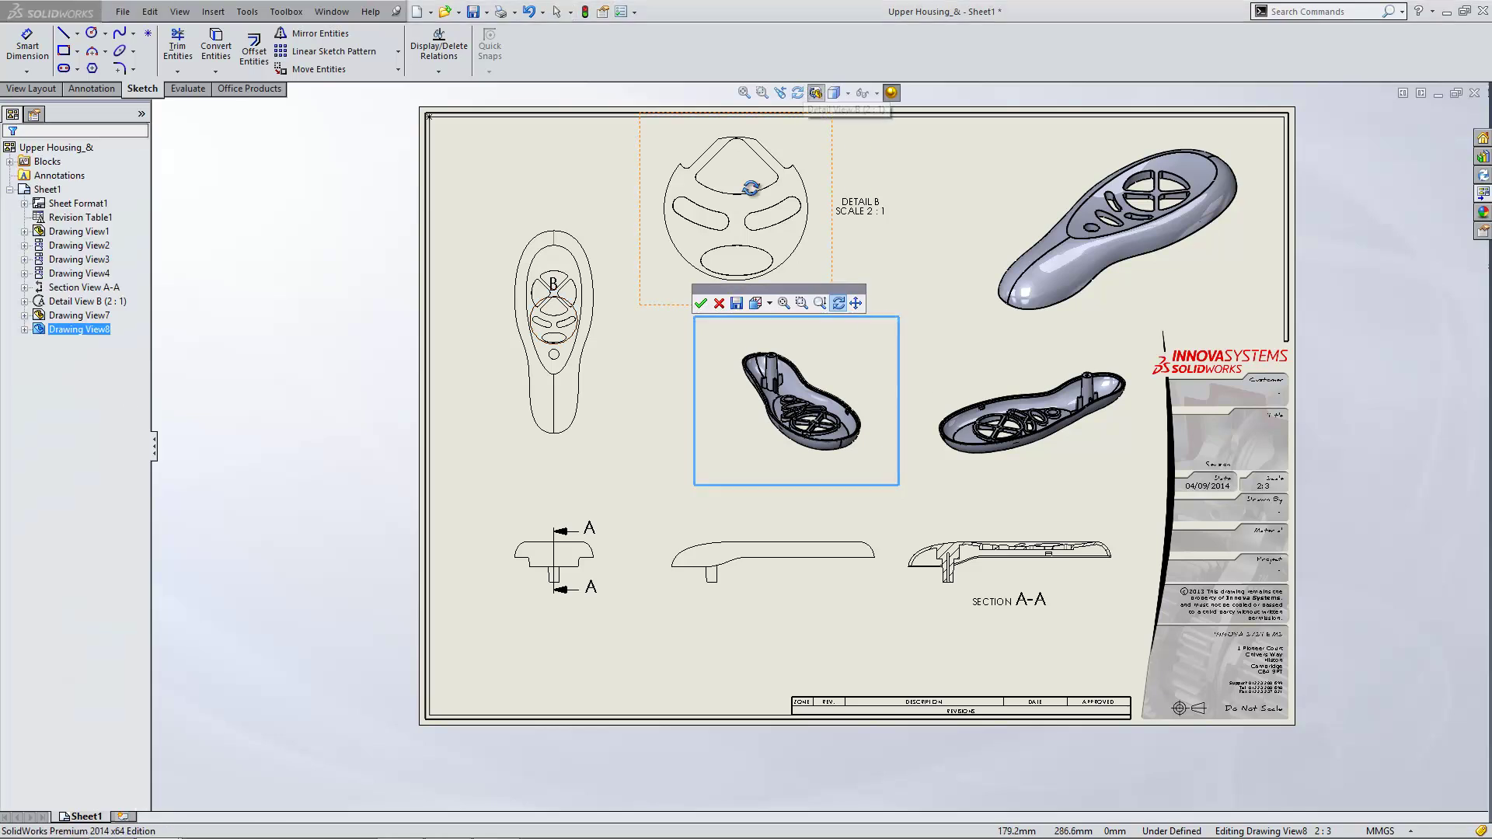
click(738, 304)
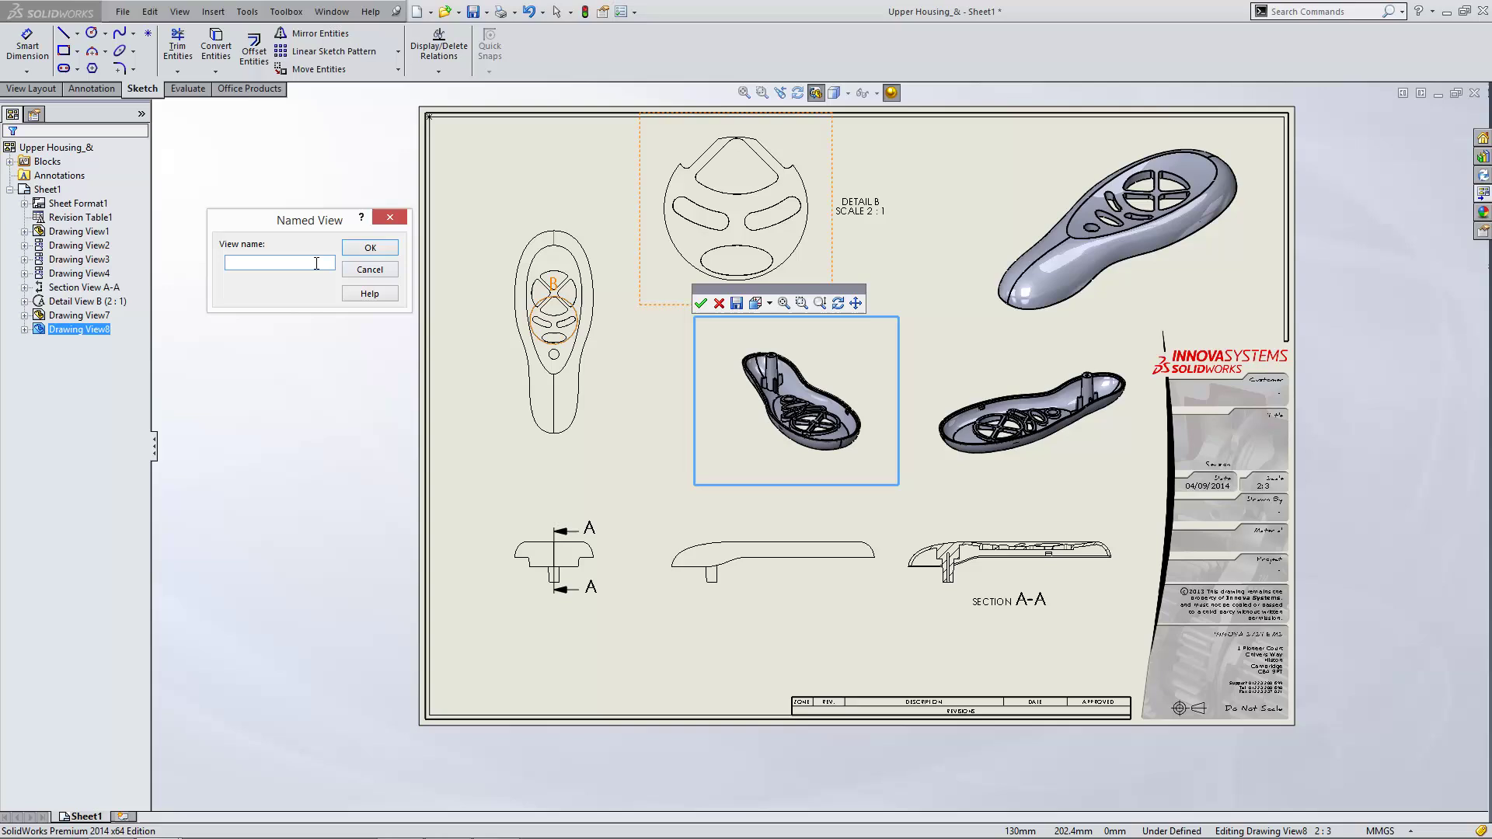
text(new2)
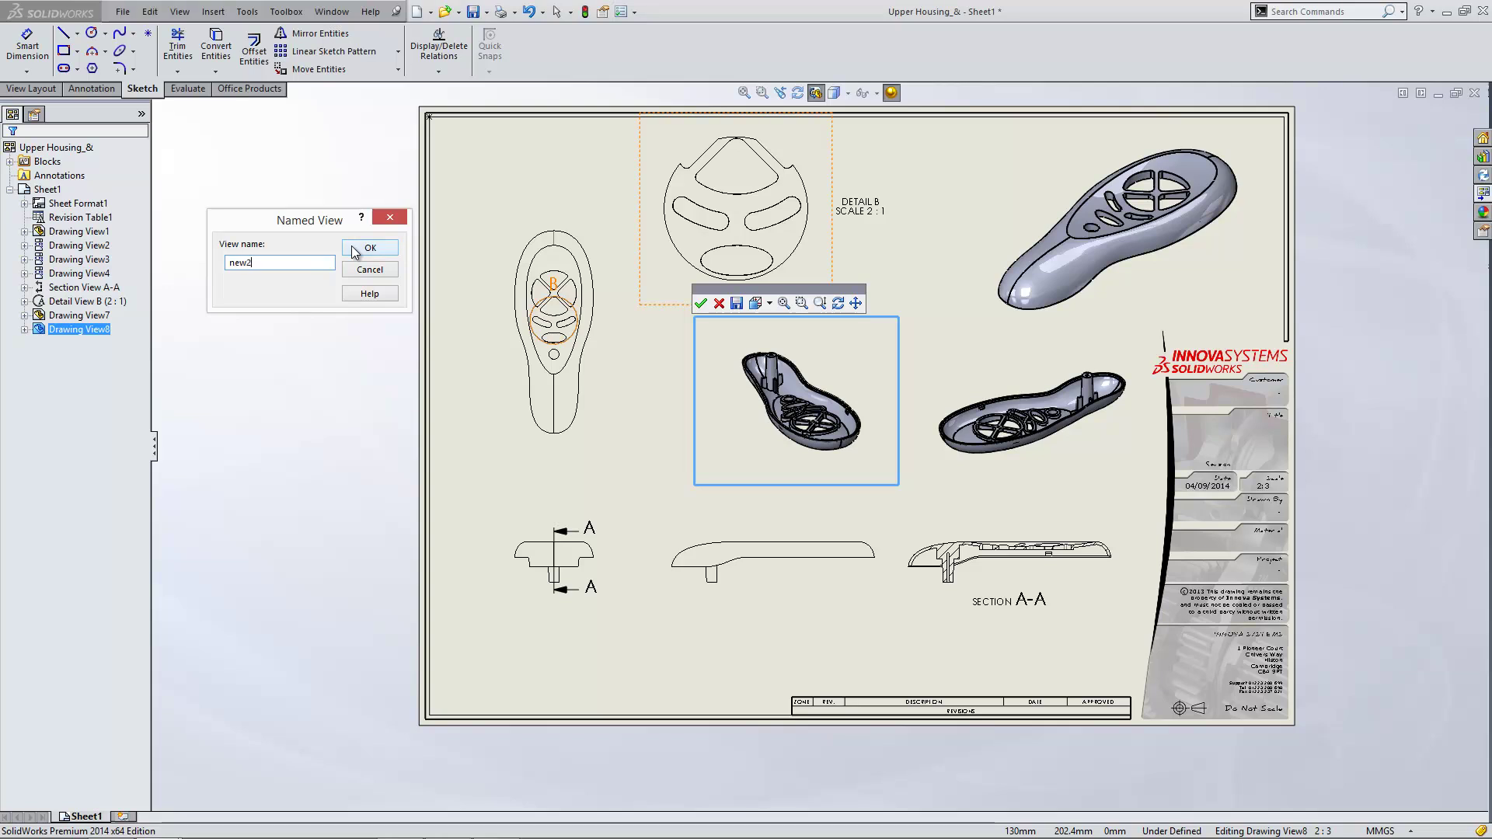
click(370, 247)
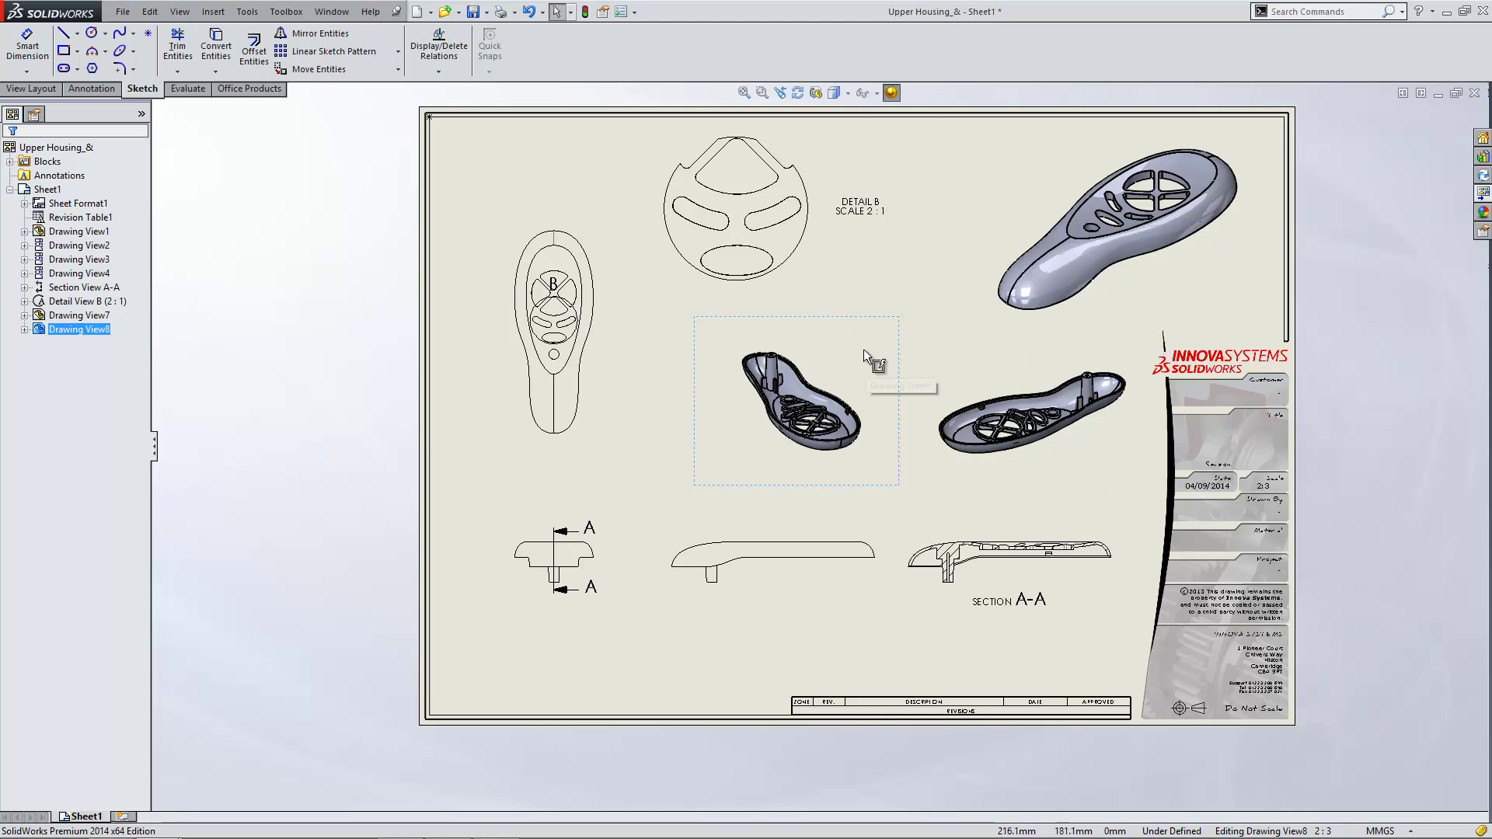
click(1369, 296)
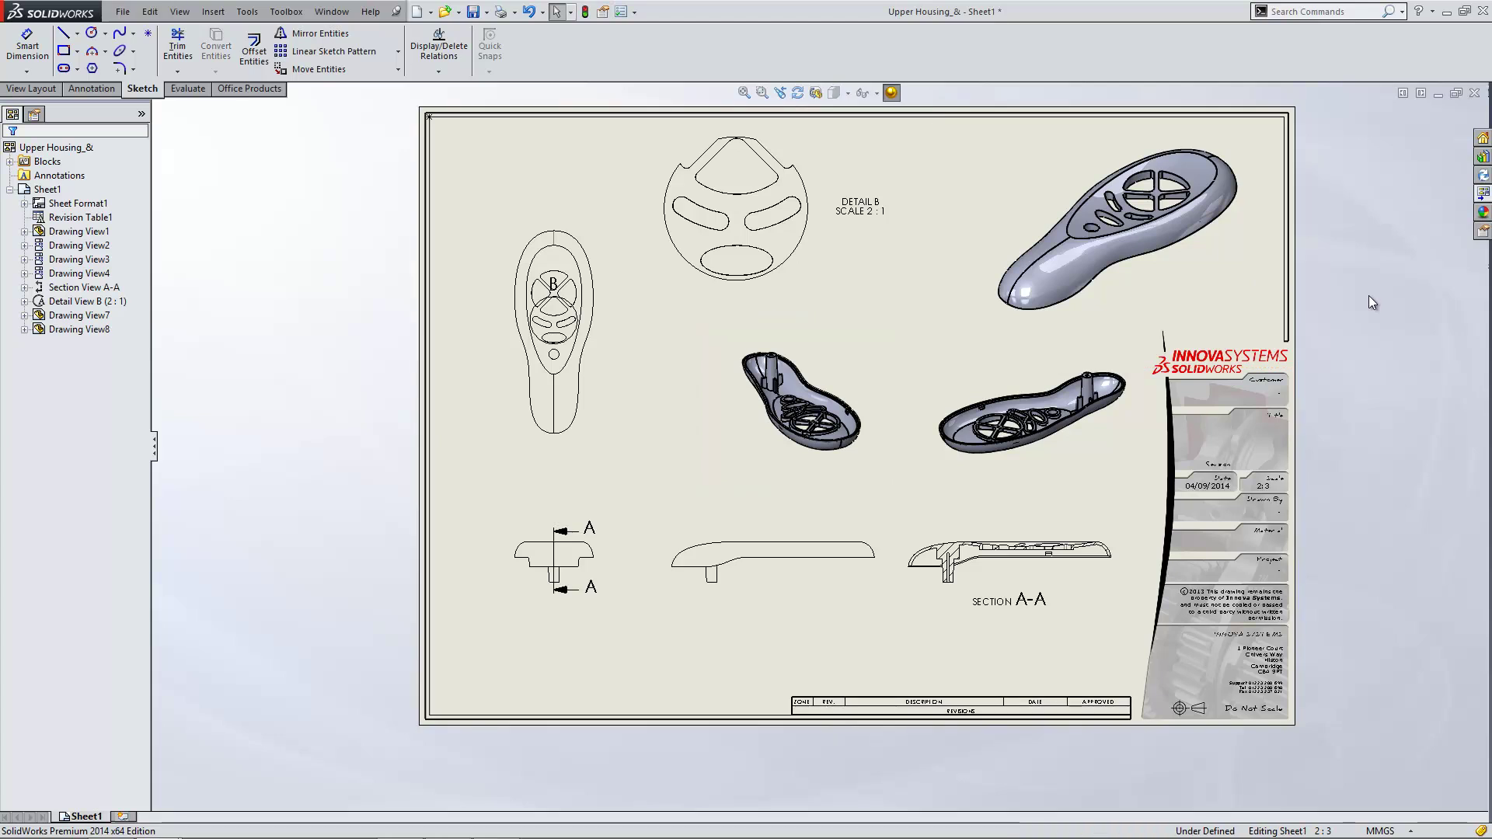